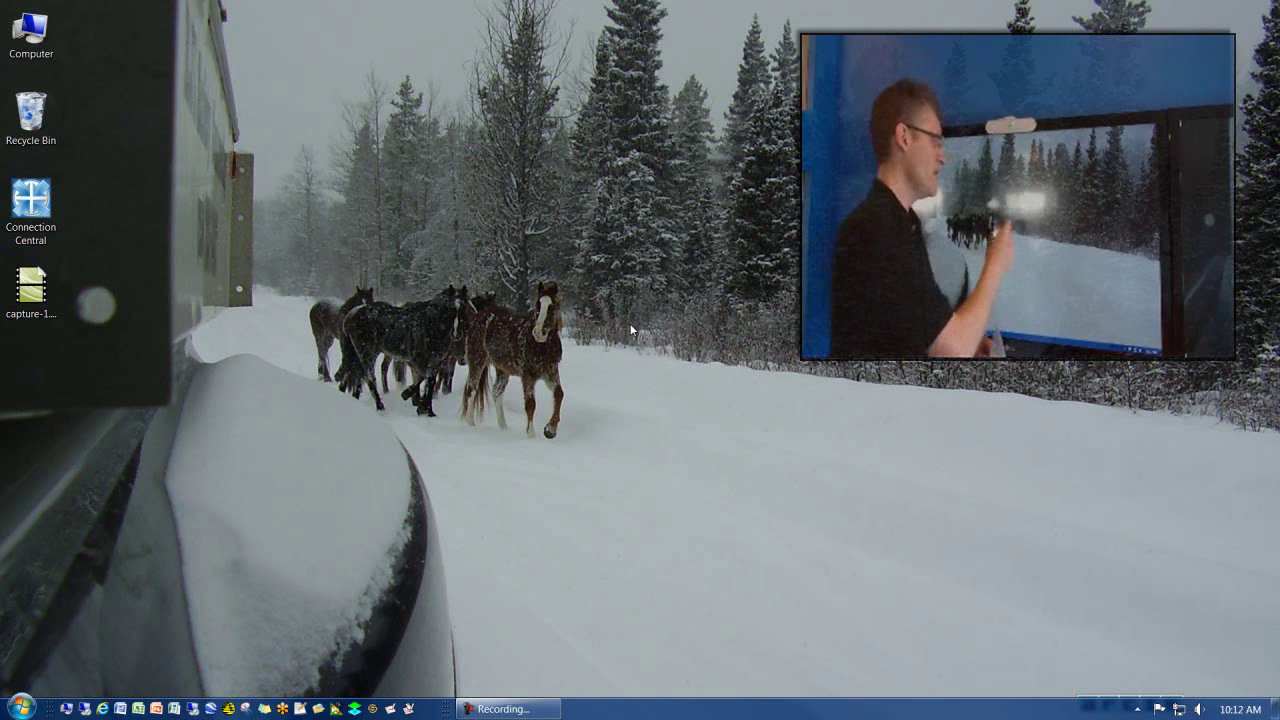
Step: Summon the eBeam tool wheel on the desktop and reposition it at several new spots
{"action": "left_click_drag", "start_coordinate": [604, 313], "coordinate": [609, 320]}
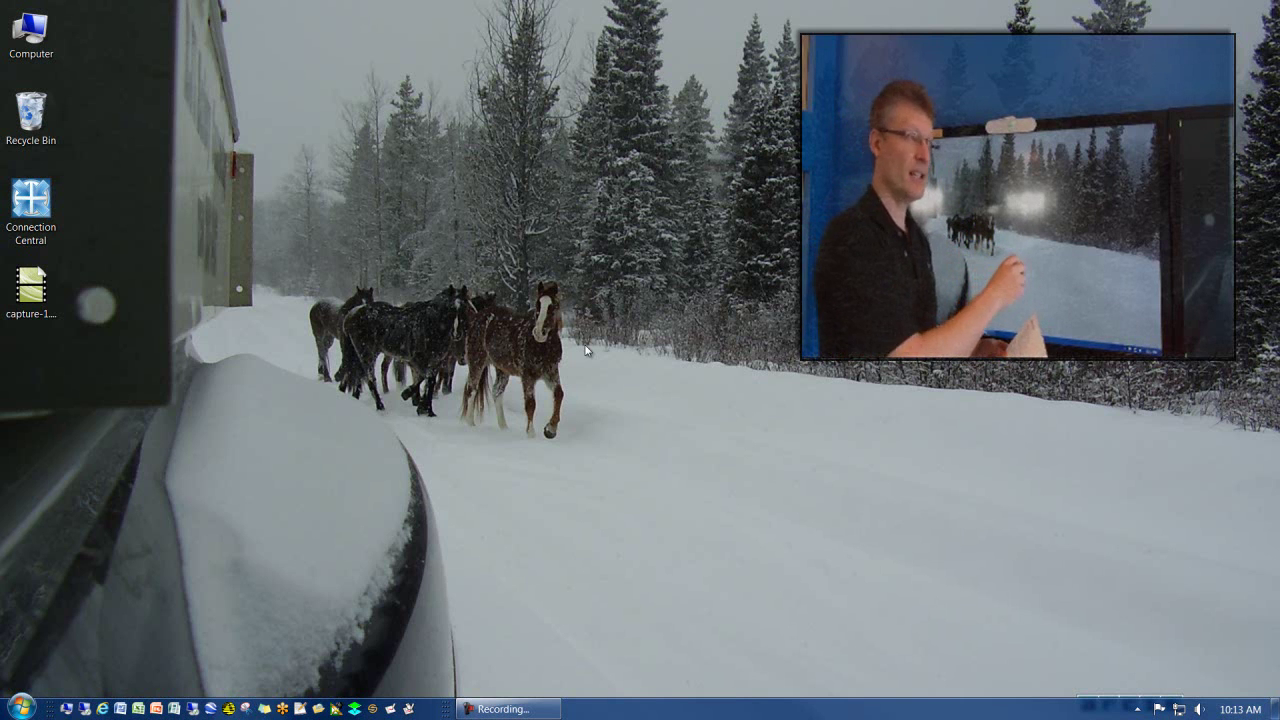
{"action": "left_click", "coordinate": [786, 390]}
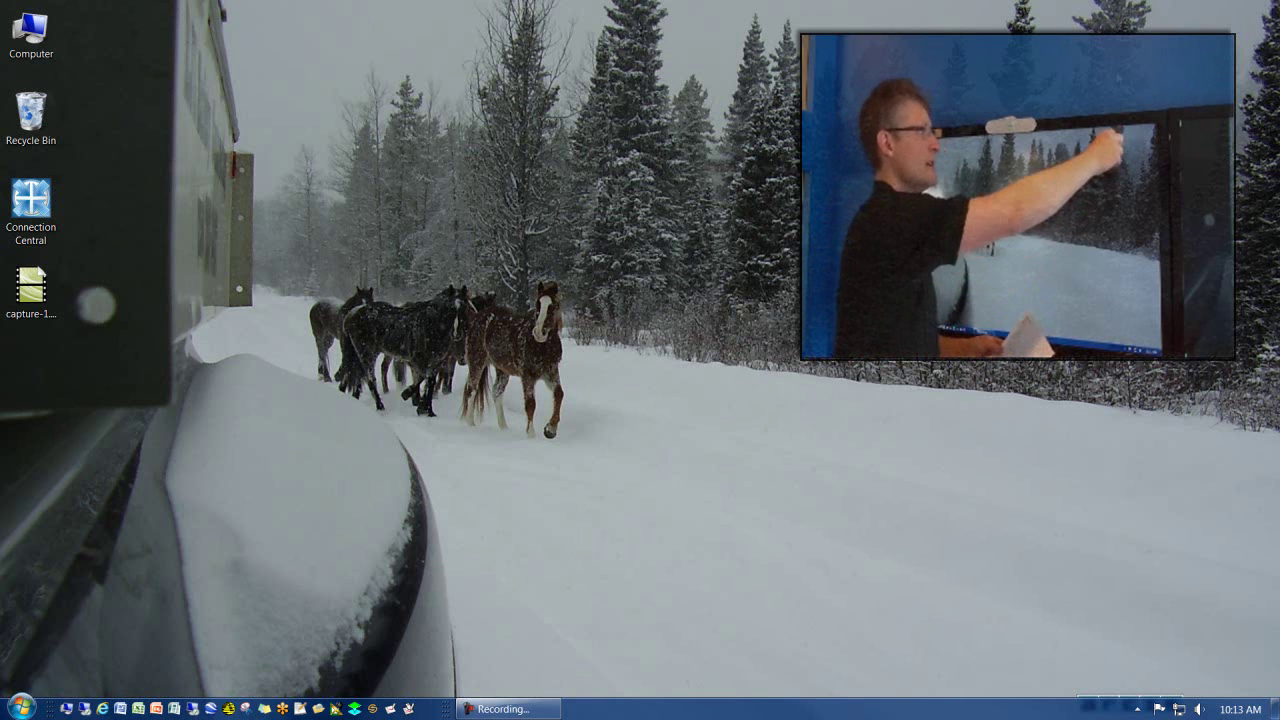
{"action": "left_click", "coordinate": [229, 136]}
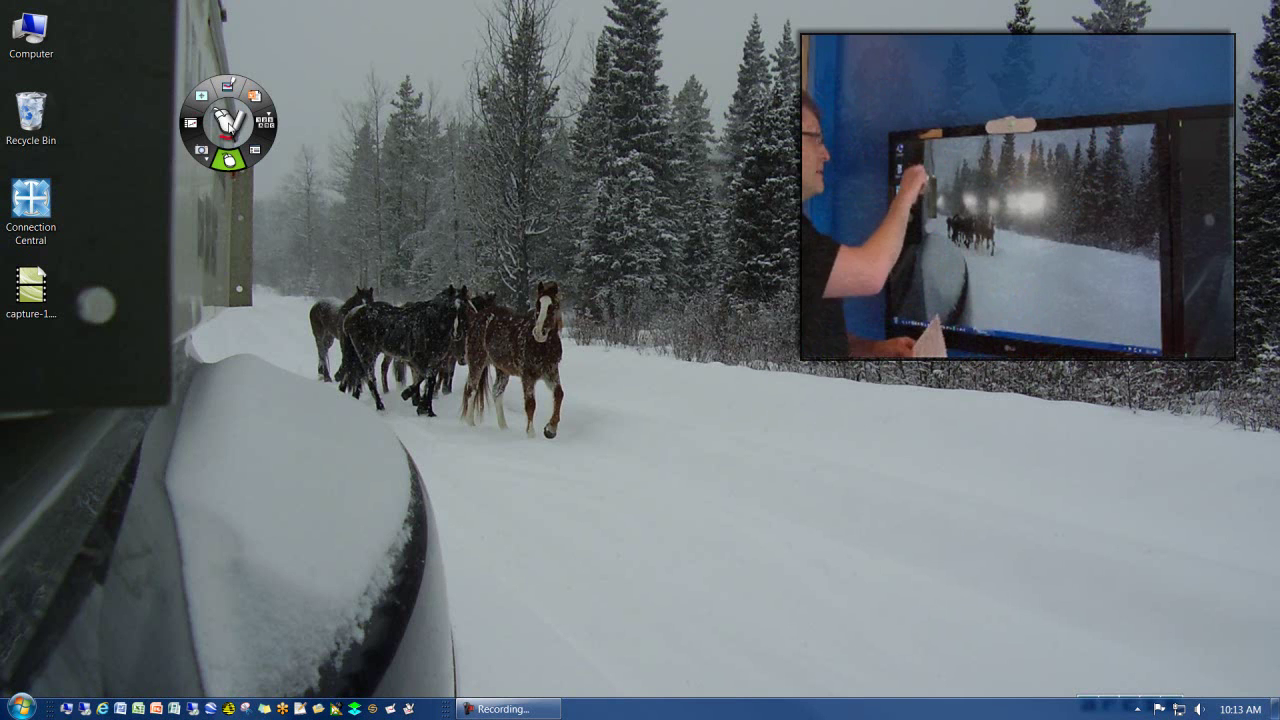
{"action": "left_click", "coordinate": [175, 555]}
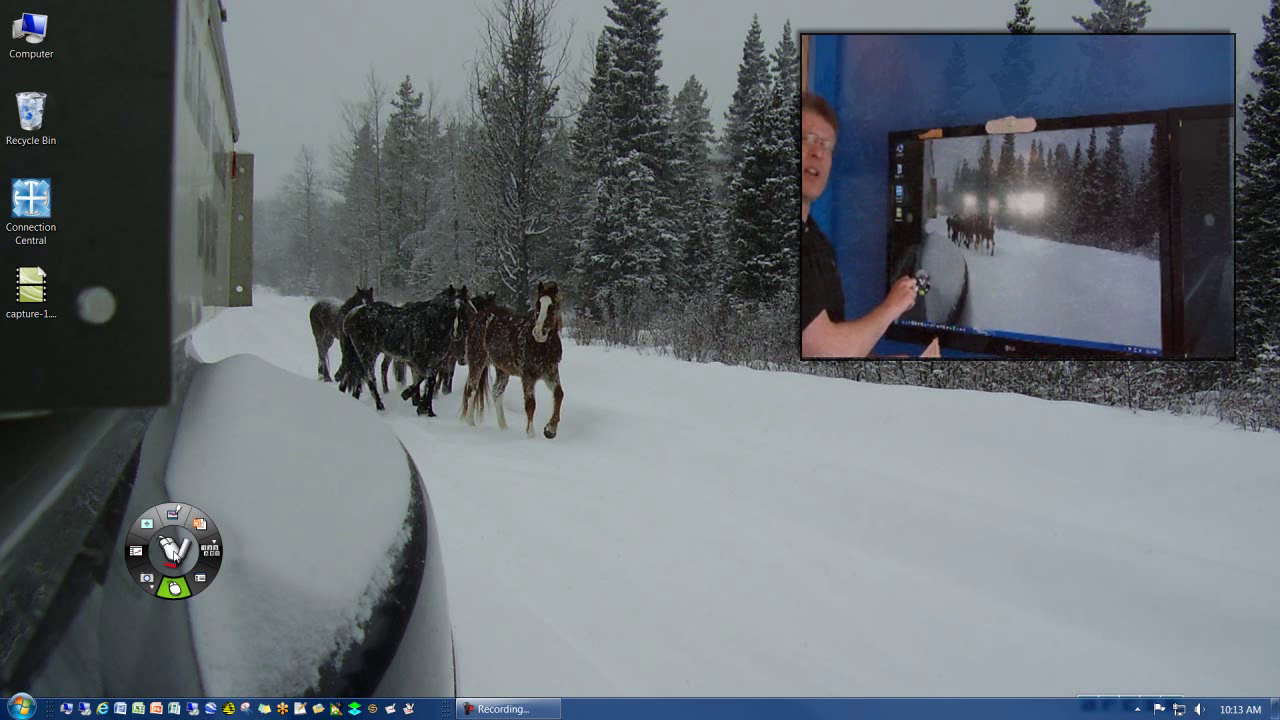
{"action": "left_click", "coordinate": [722, 553]}
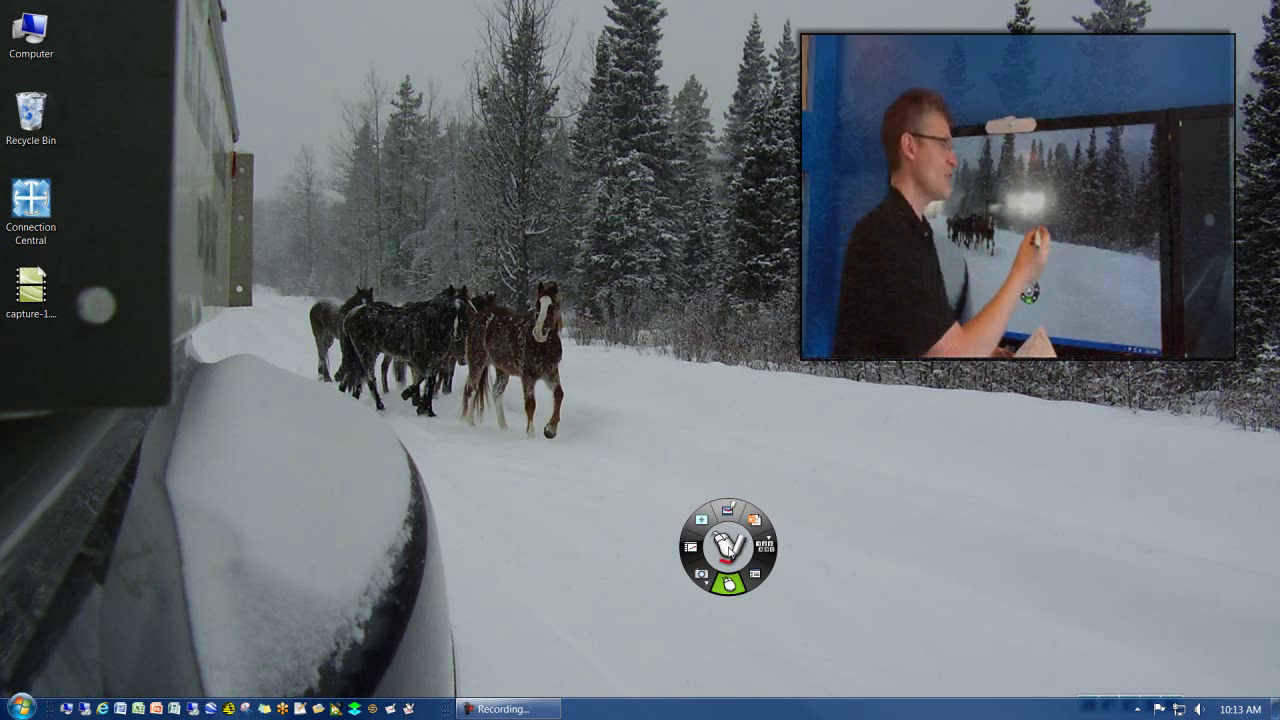
Step: Bring up the desktop context menu offering Next desktop background and Personalize
{"action": "right_click", "coordinate": [774, 292]}
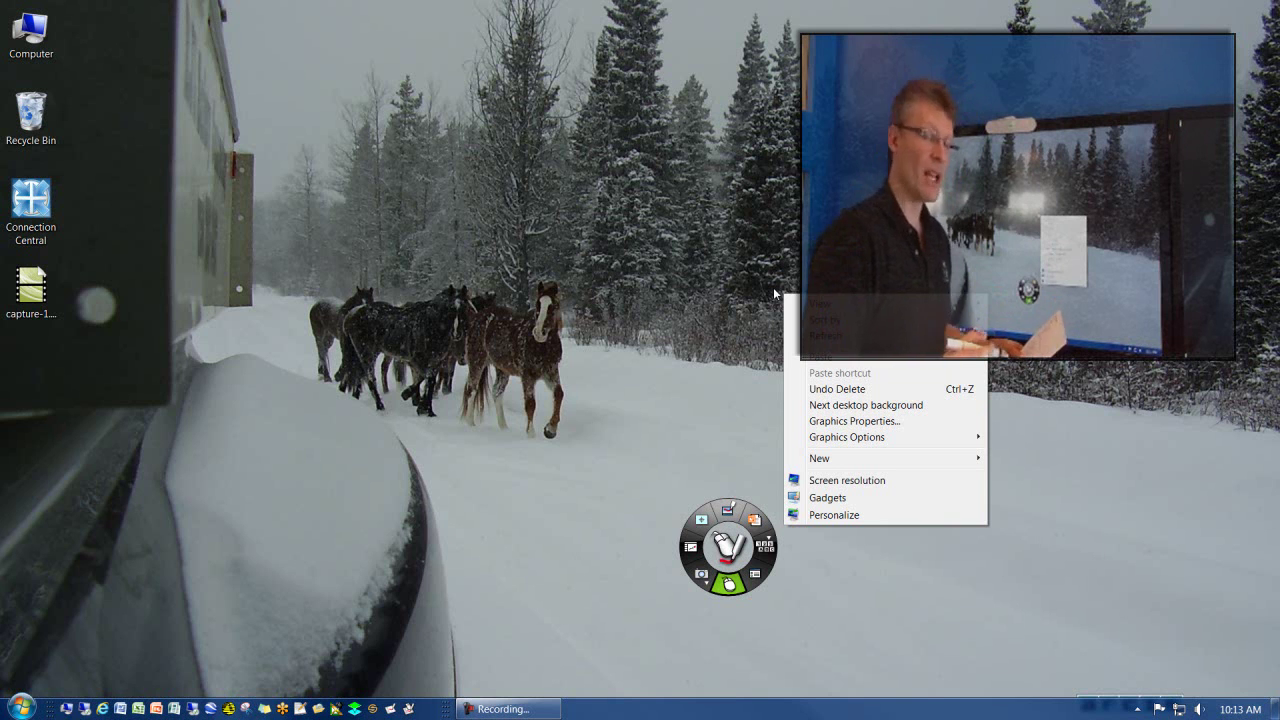
Step: Close the context menu, open and close the Start menu, then open and close Computer
{"action": "left_click", "coordinate": [1235, 23]}
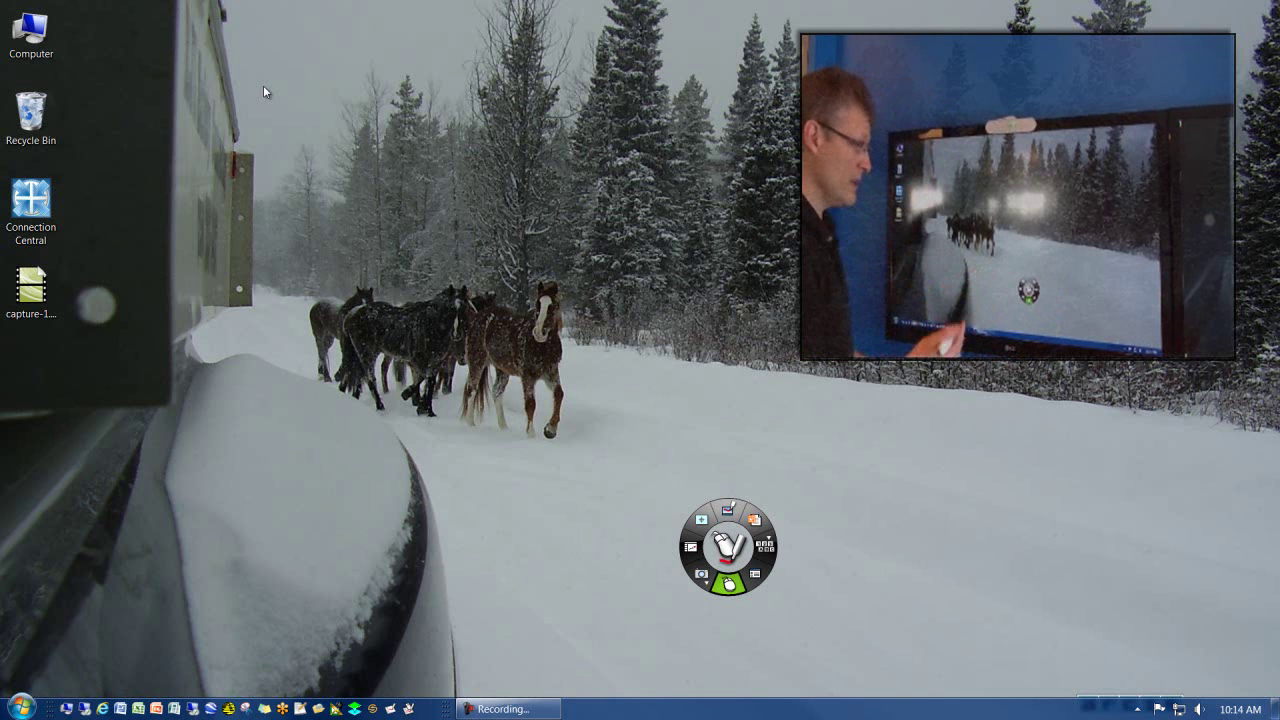
{"action": "left_click", "coordinate": [20, 708]}
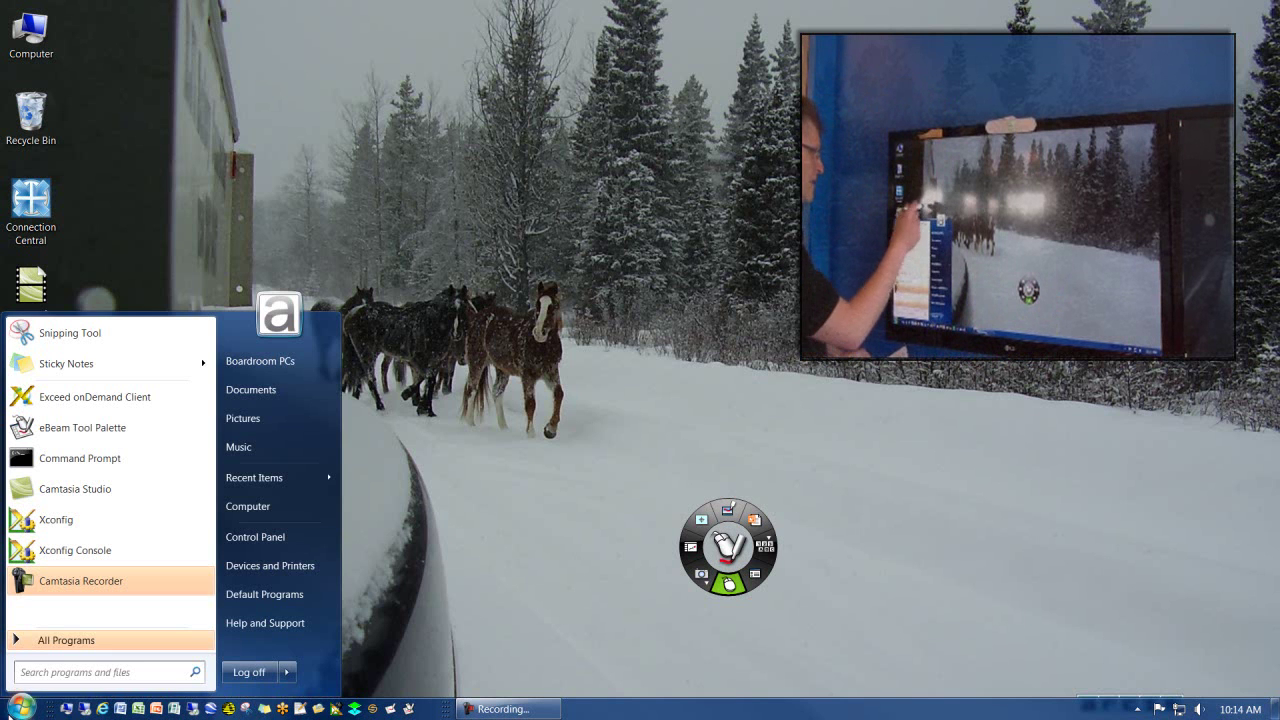
{"action": "left_click", "coordinate": [183, 248]}
{"action": "double_click", "coordinate": [33, 30]}
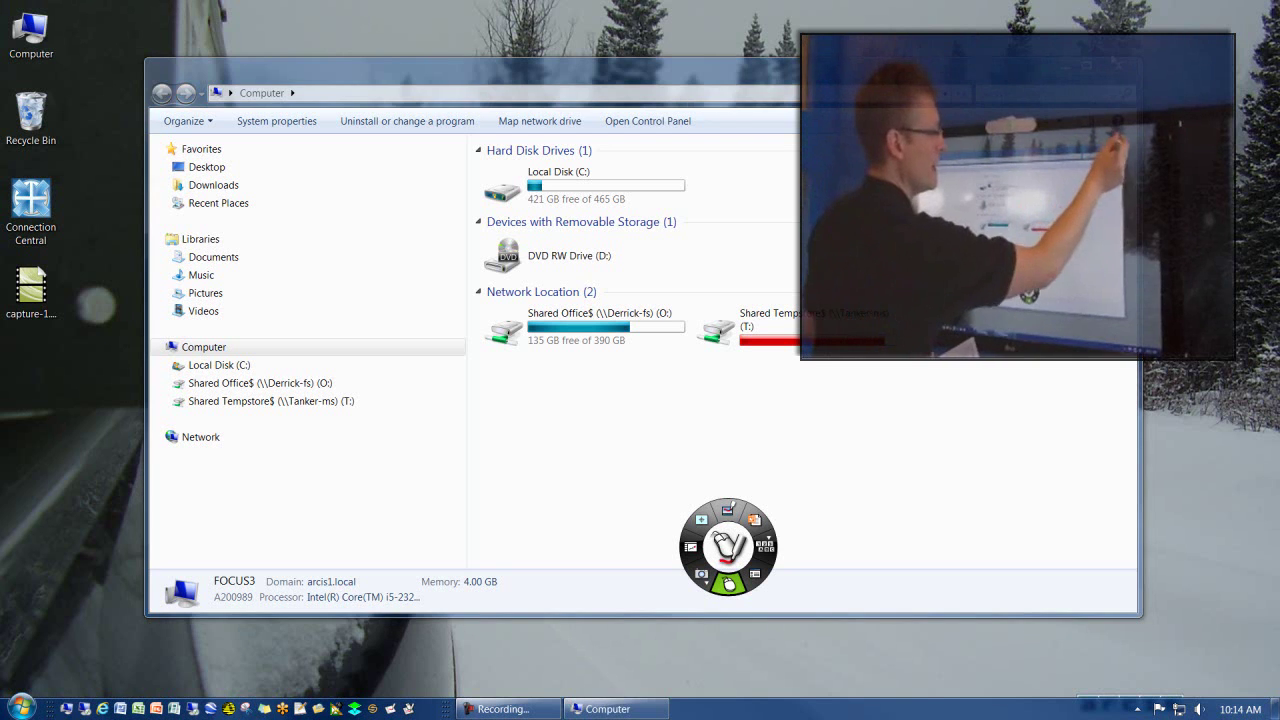
{"action": "key", "text": "alt+F4"}
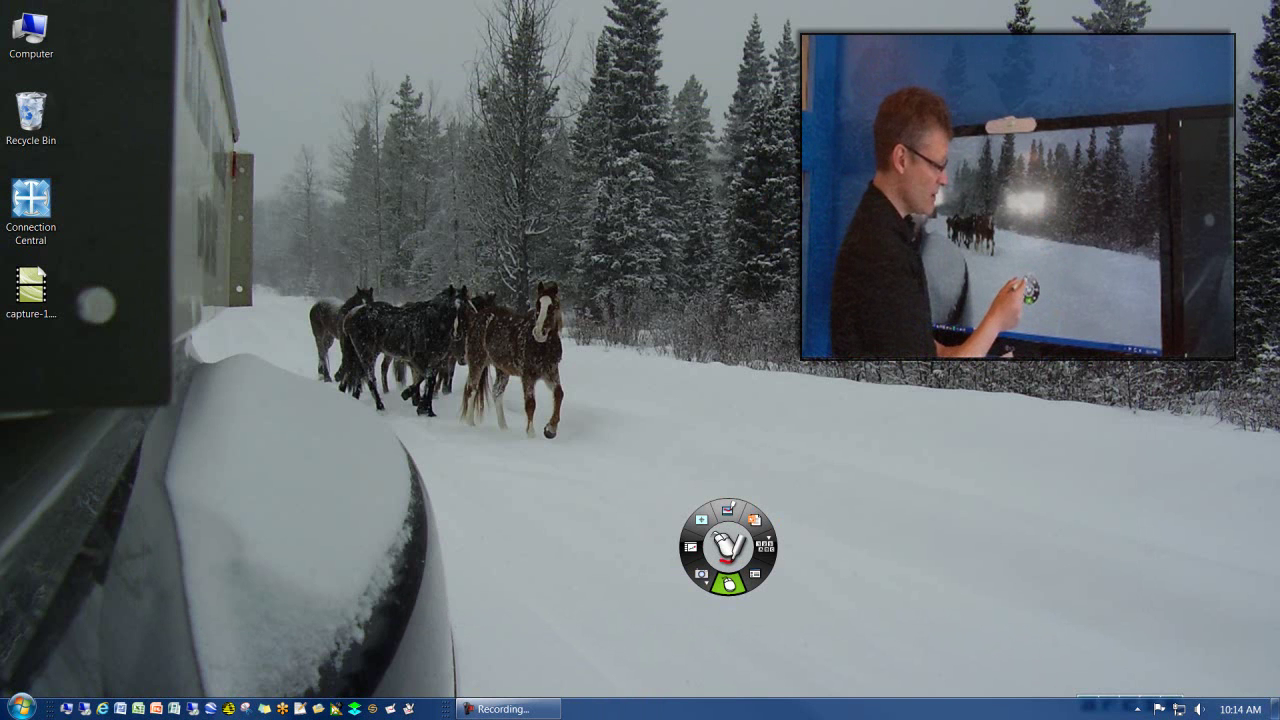
{"action": "left_click", "coordinate": [728, 514]}
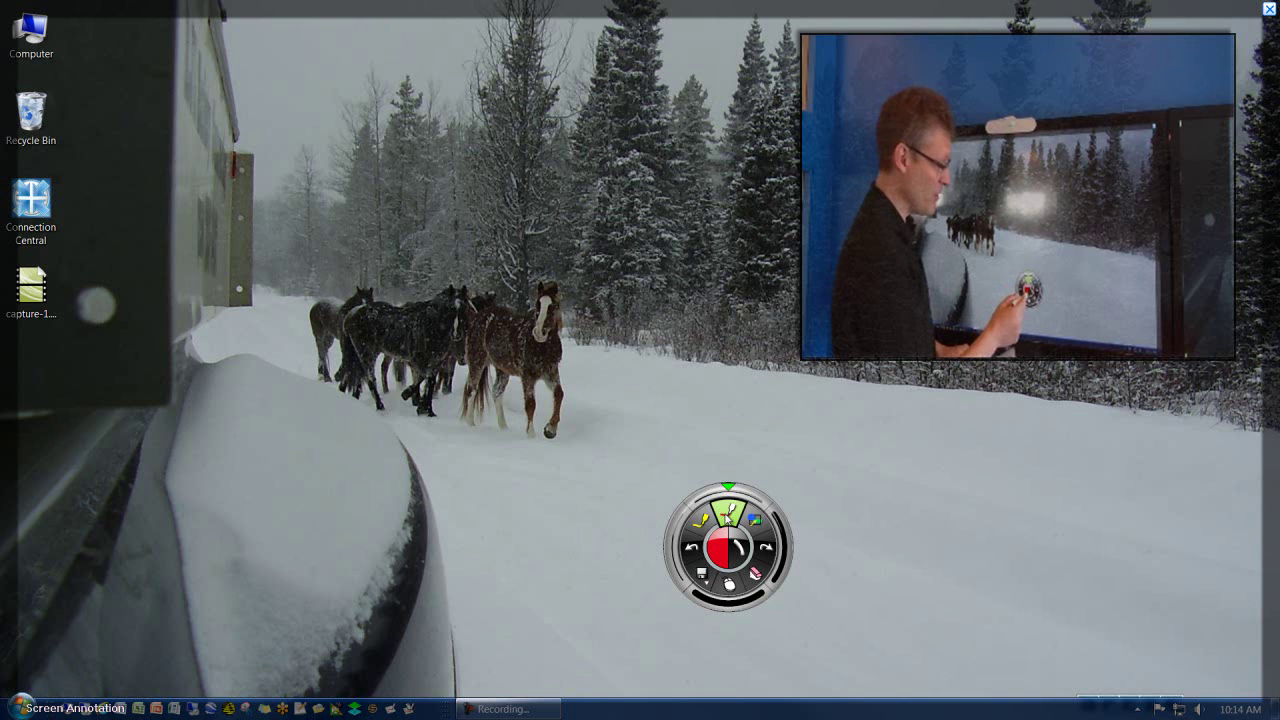
{"action": "left_click_drag", "start_coordinate": [255, 495], "coordinate": [95, 662]}
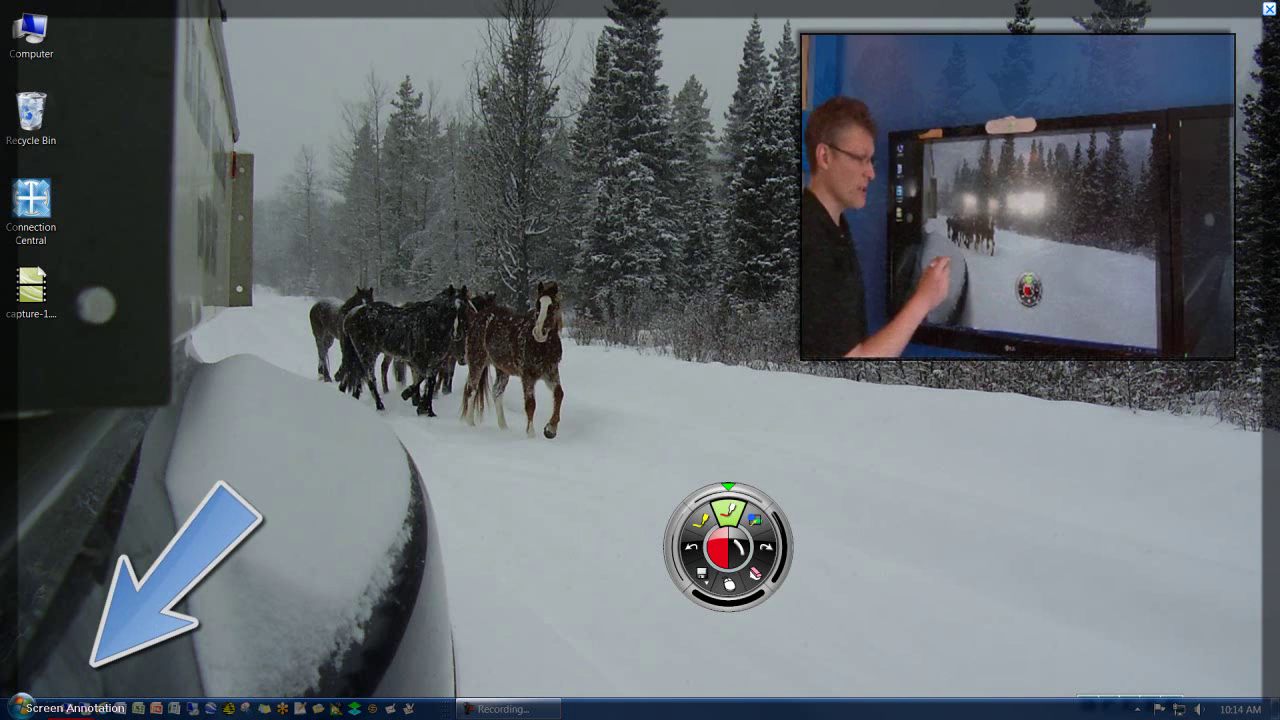
{"action": "mouse_move", "coordinate": [540, 290]}
{"action": "left_mouse_down"}
{"action": "mouse_move", "coordinate": [586, 334]}
{"action": "mouse_move", "coordinate": [694, 263]}
{"action": "mouse_move", "coordinate": [620, 270]}
{"action": "mouse_move", "coordinate": [575, 232]}
{"action": "left_mouse_up"}
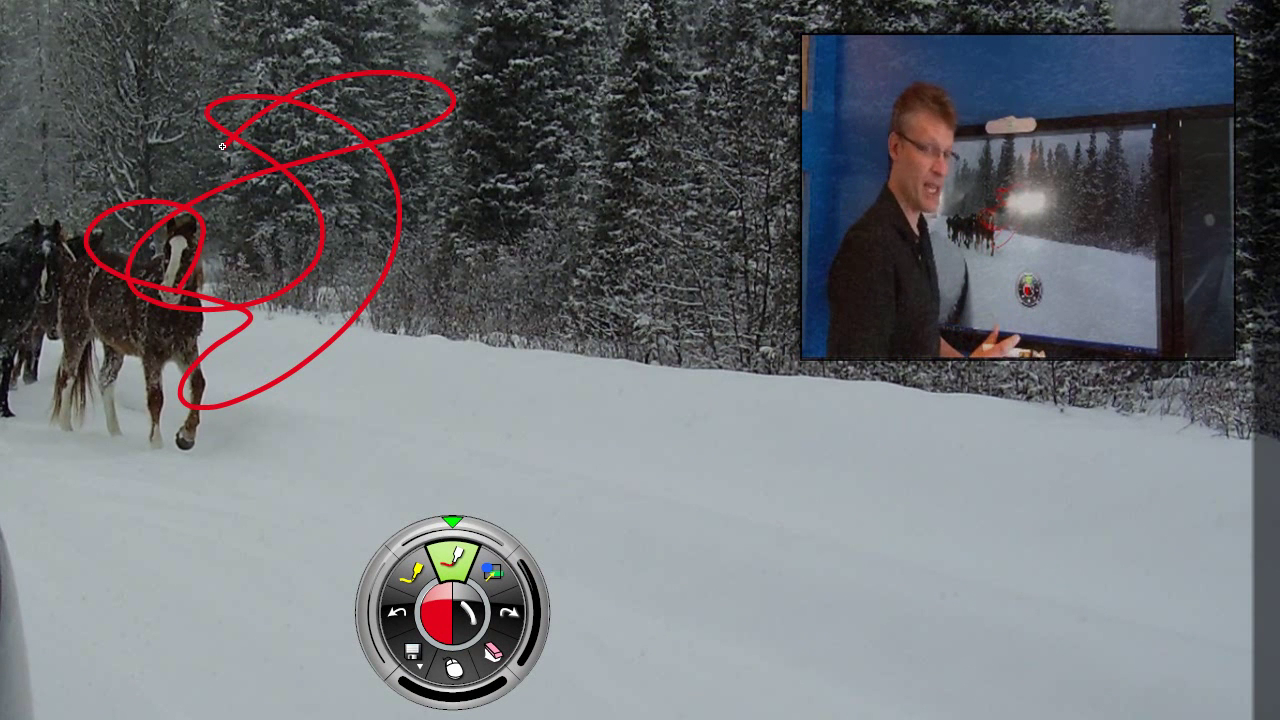
{"action": "left_click", "coordinate": [453, 669]}
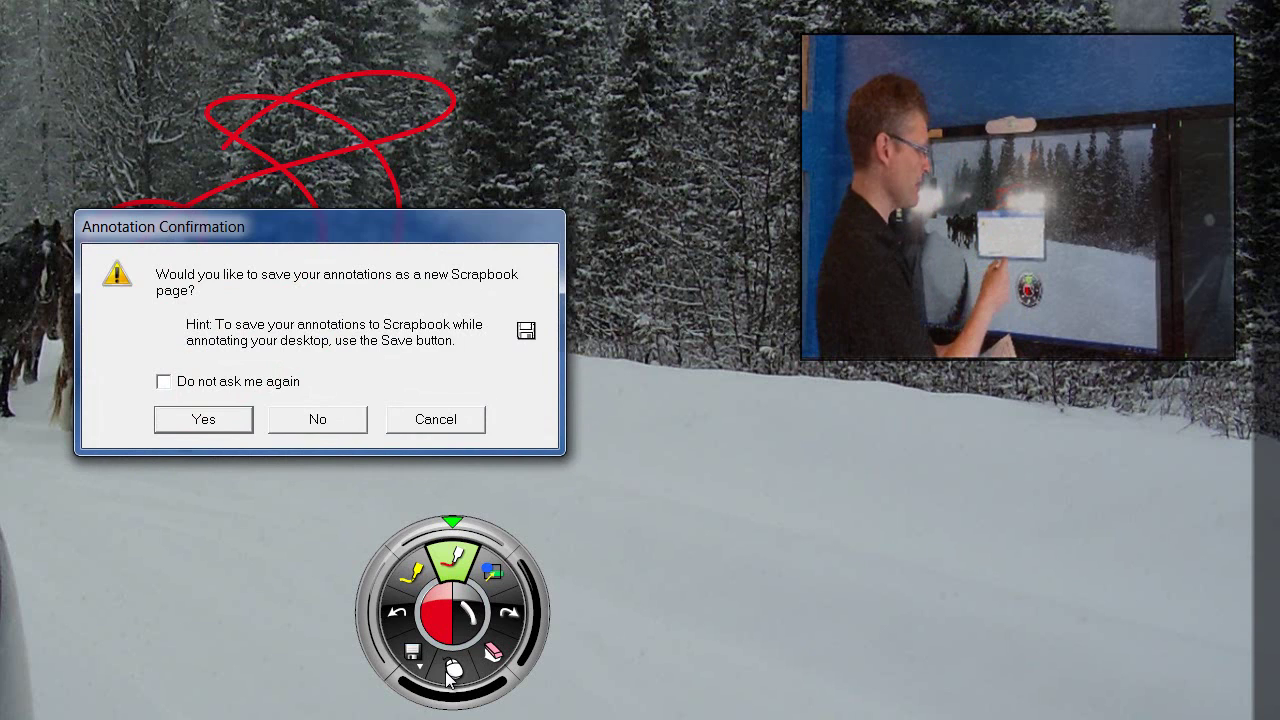
{"action": "left_click", "coordinate": [313, 425]}
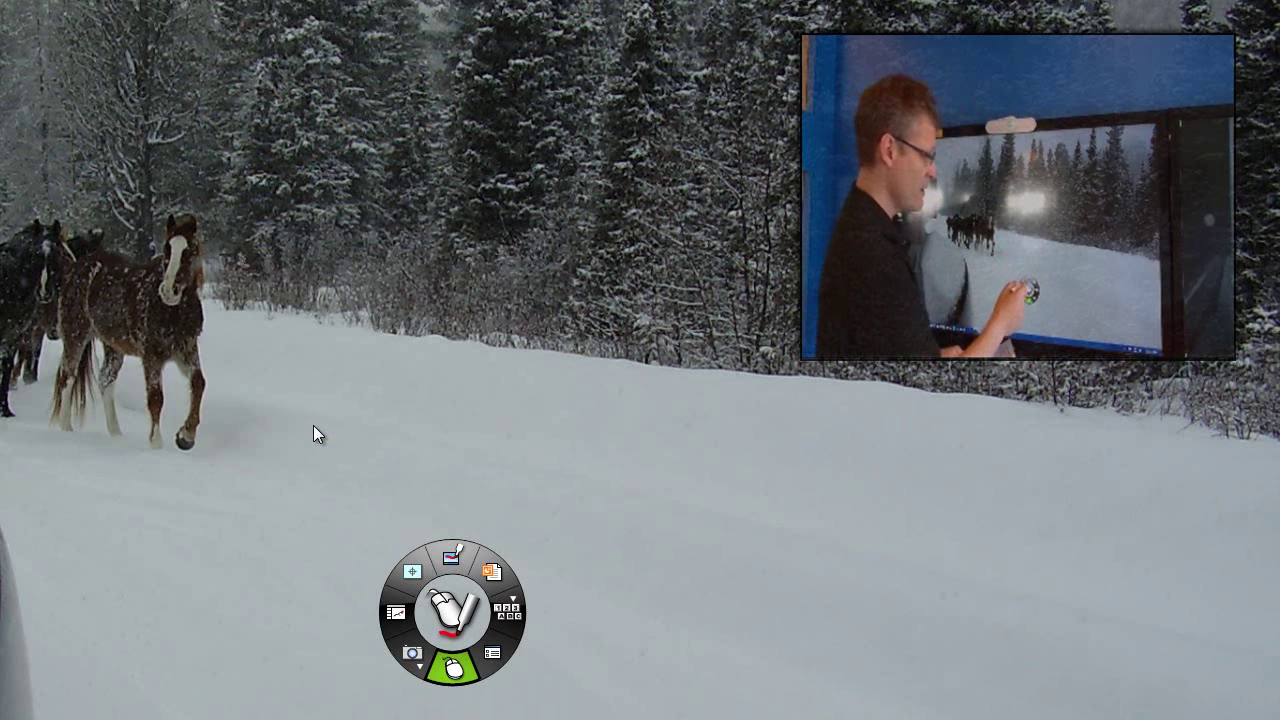
Step: Switch the tool wheel to pen mode to annotate the trees in yellow and green
{"action": "left_click", "coordinate": [452, 556]}
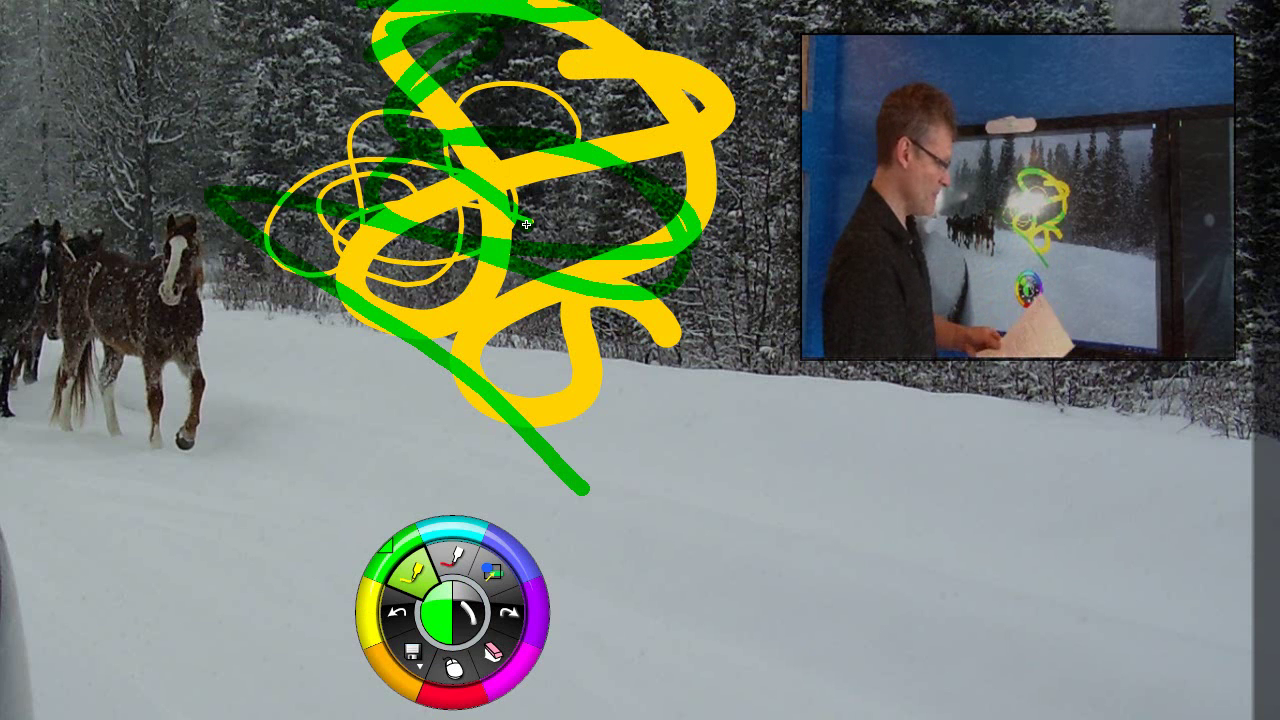
Step: Erase part of the yellow and green scribbles, then discard all annotations without saving
{"action": "left_click", "coordinate": [492, 650]}
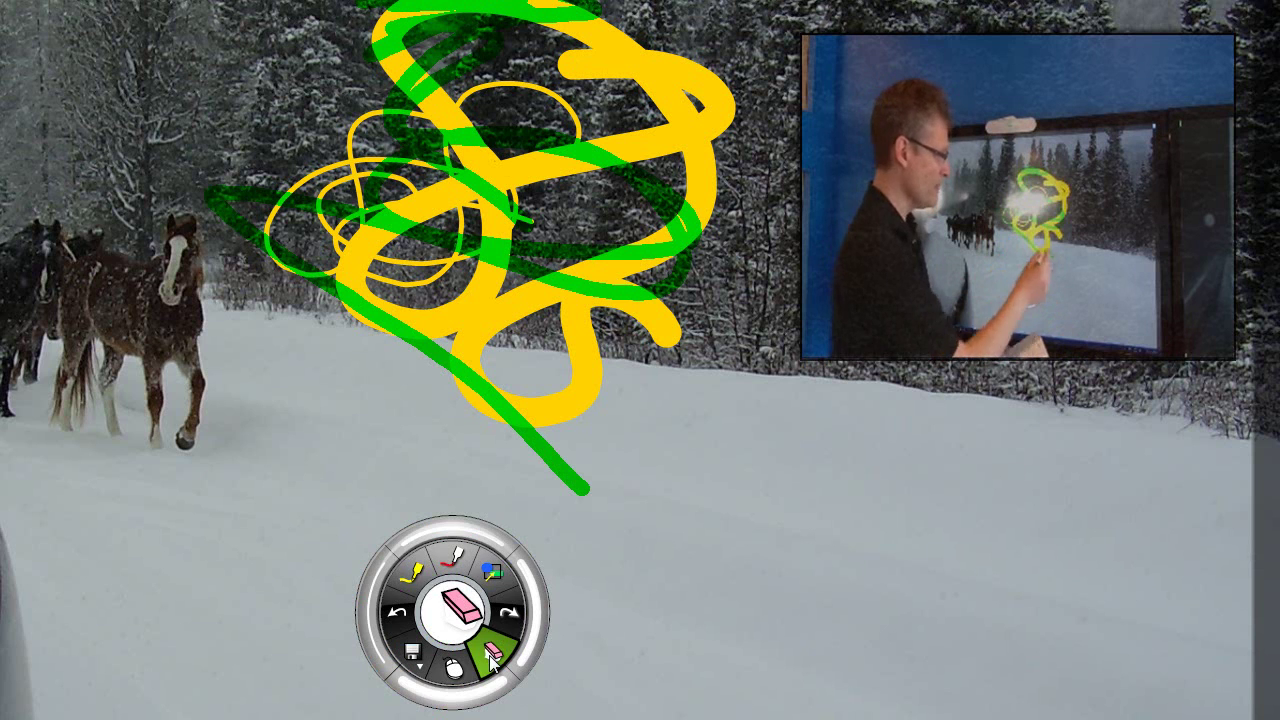
{"action": "mouse_move", "coordinate": [640, 340]}
{"action": "left_mouse_down"}
{"action": "mouse_move", "coordinate": [570, 295]}
{"action": "mouse_move", "coordinate": [670, 230]}
{"action": "mouse_move", "coordinate": [625, 260]}
{"action": "mouse_move", "coordinate": [665, 300]}
{"action": "left_mouse_up"}
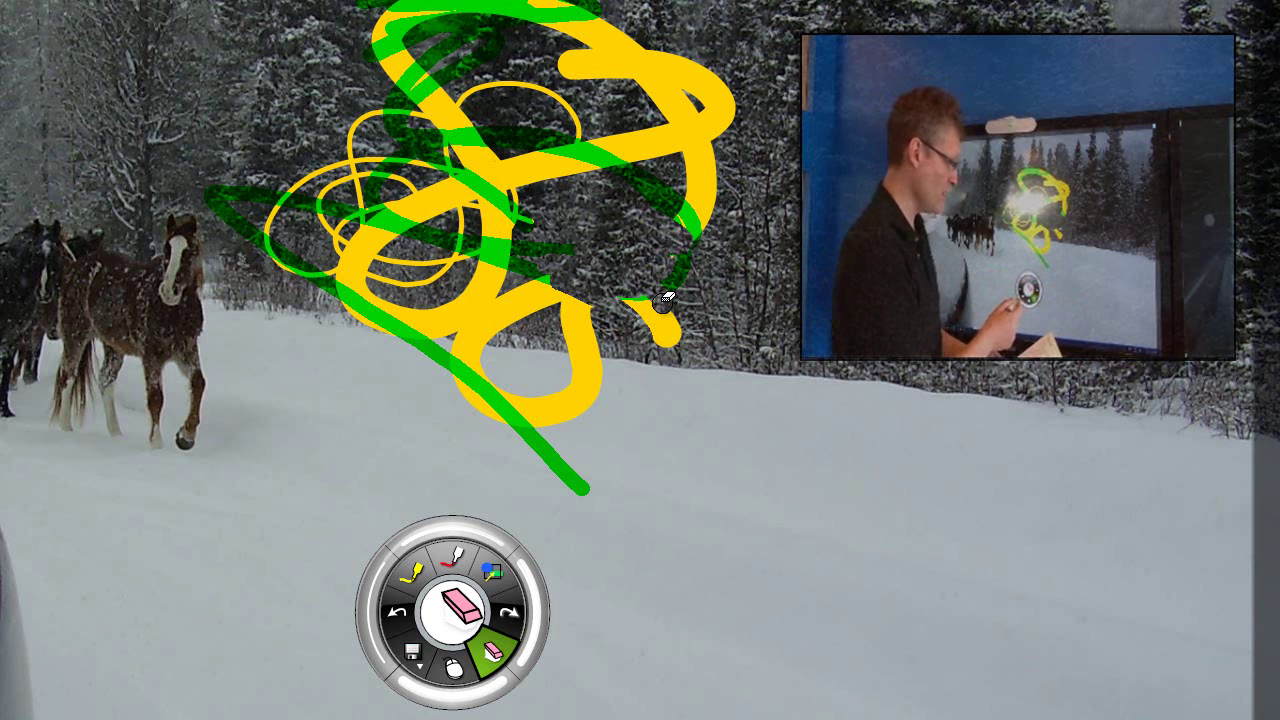
{"action": "left_click", "coordinate": [453, 670]}
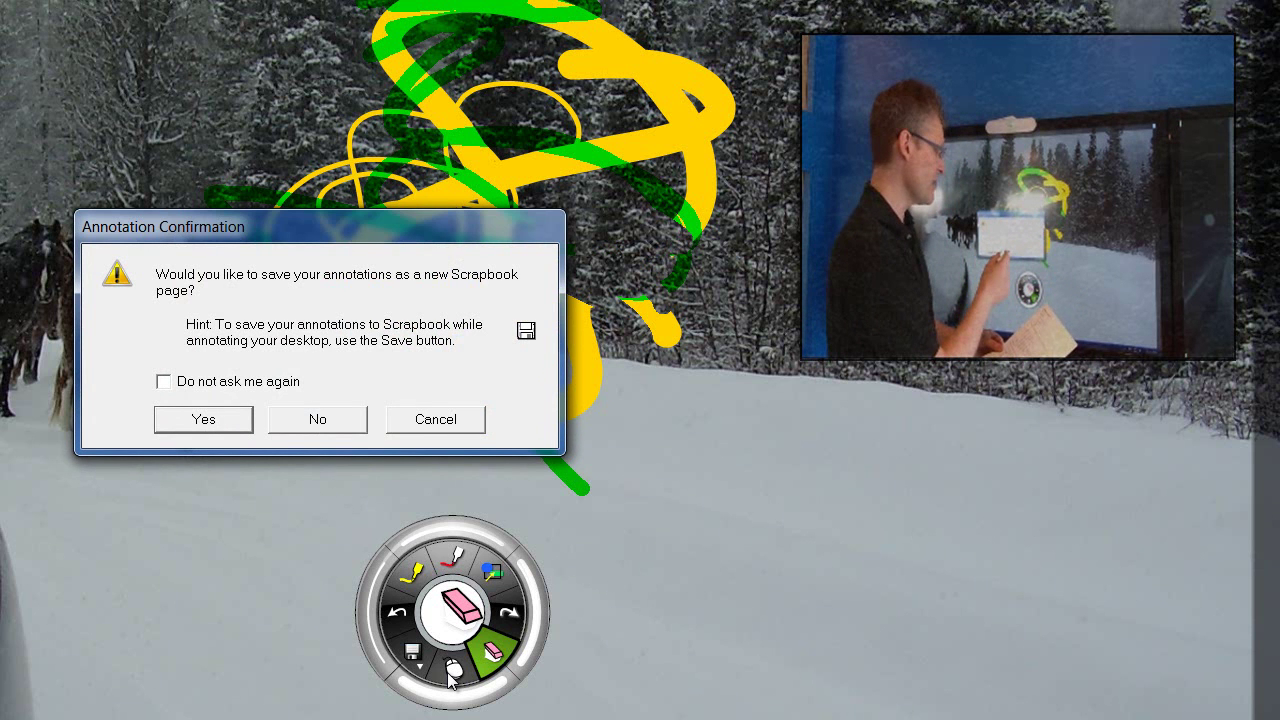
{"action": "left_click", "coordinate": [317, 413]}
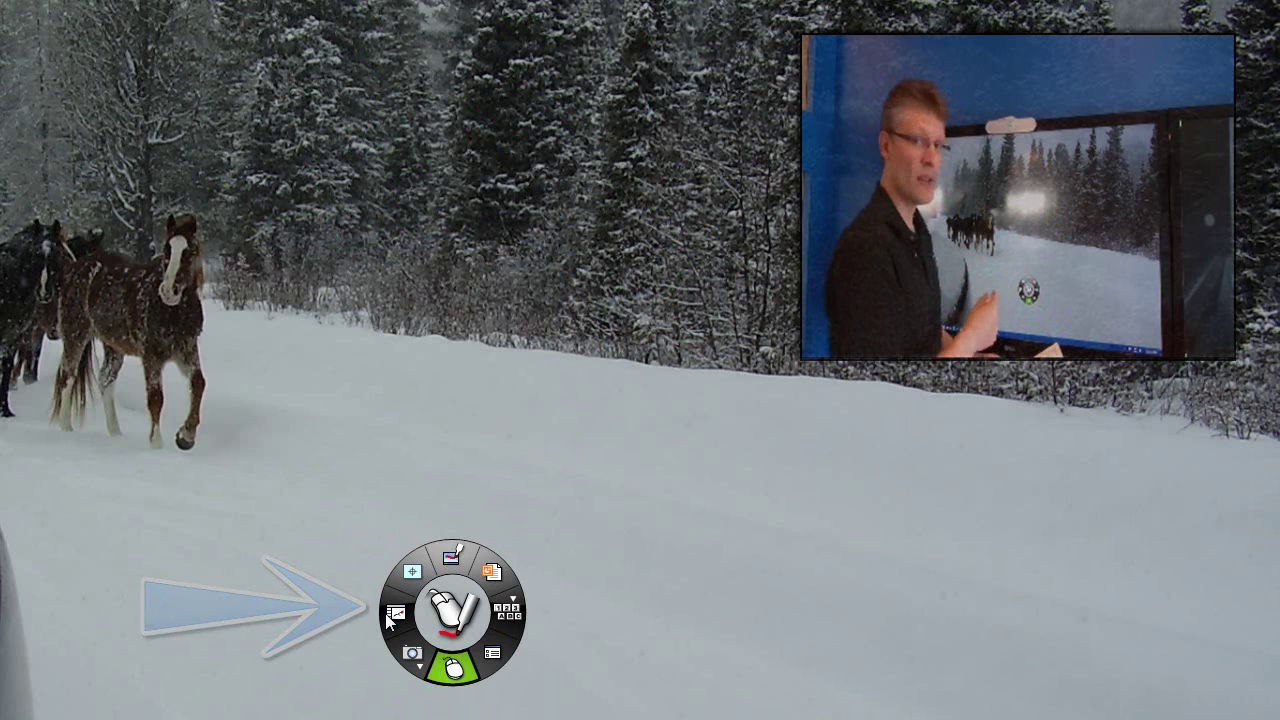
Step: Open eBeam Scrapbook, bring its window into view, and draw a blue S and 'Hi'
{"action": "left_click", "coordinate": [393, 616]}
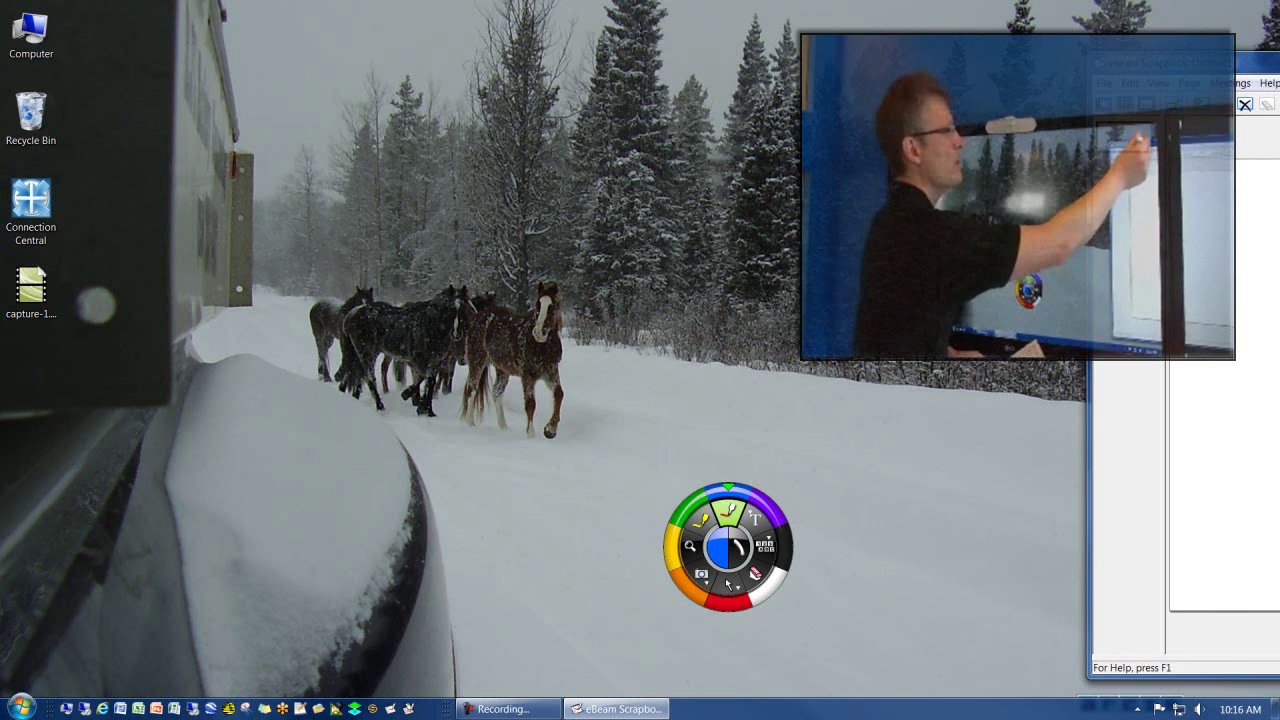
{"action": "left_click_drag", "start_coordinate": [1180, 64], "coordinate": [258, 20]}
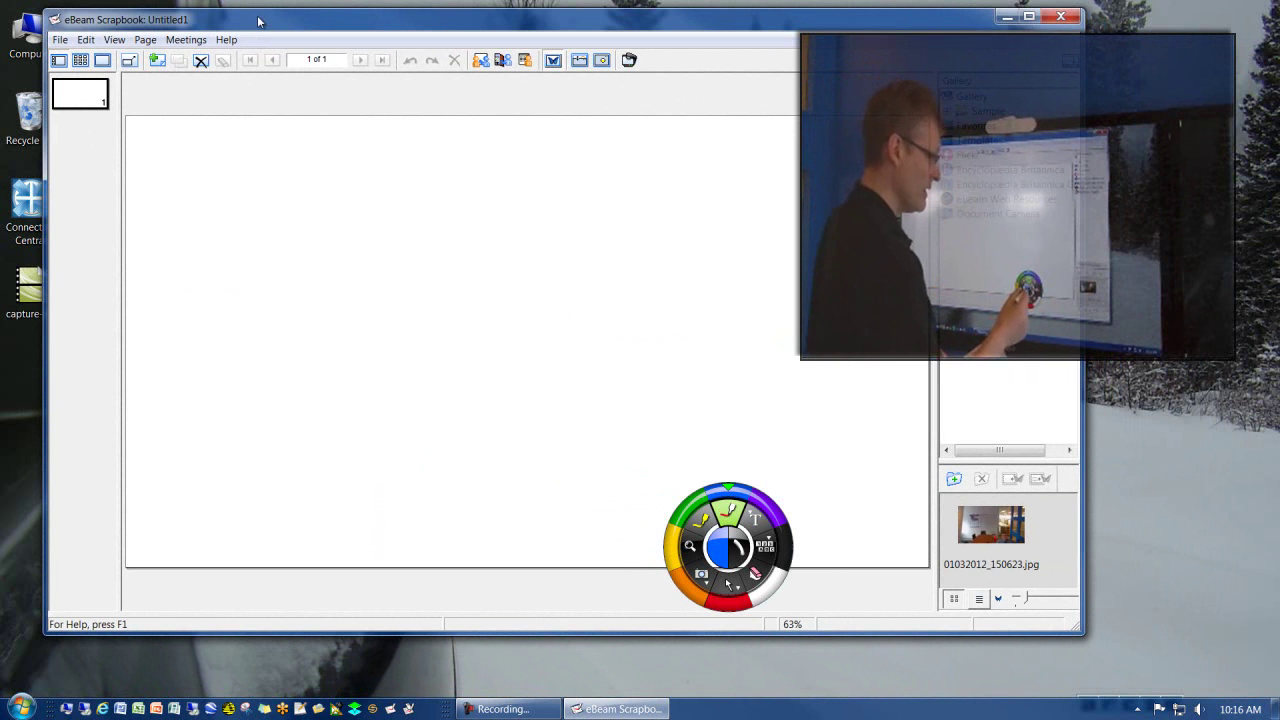
{"action": "mouse_move", "coordinate": [558, 265]}
{"action": "left_mouse_down"}
{"action": "mouse_move", "coordinate": [480, 270]}
{"action": "mouse_move", "coordinate": [595, 298]}
{"action": "left_mouse_up"}
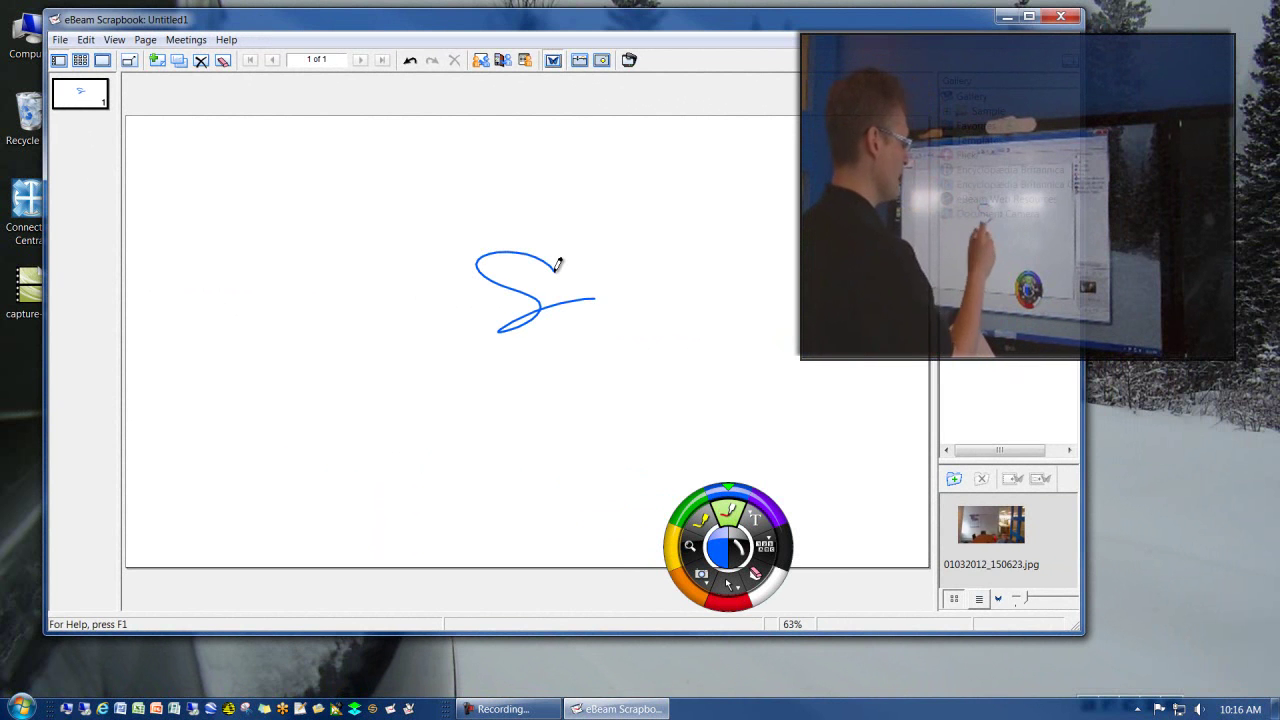
{"action": "left_click_drag", "start_coordinate": [304, 142], "coordinate": [276, 236]}
{"action": "left_click_drag", "start_coordinate": [280, 186], "coordinate": [340, 196]}
{"action": "left_click_drag", "start_coordinate": [352, 146], "coordinate": [322, 238]}
{"action": "left_click_drag", "start_coordinate": [368, 192], "coordinate": [349, 244]}
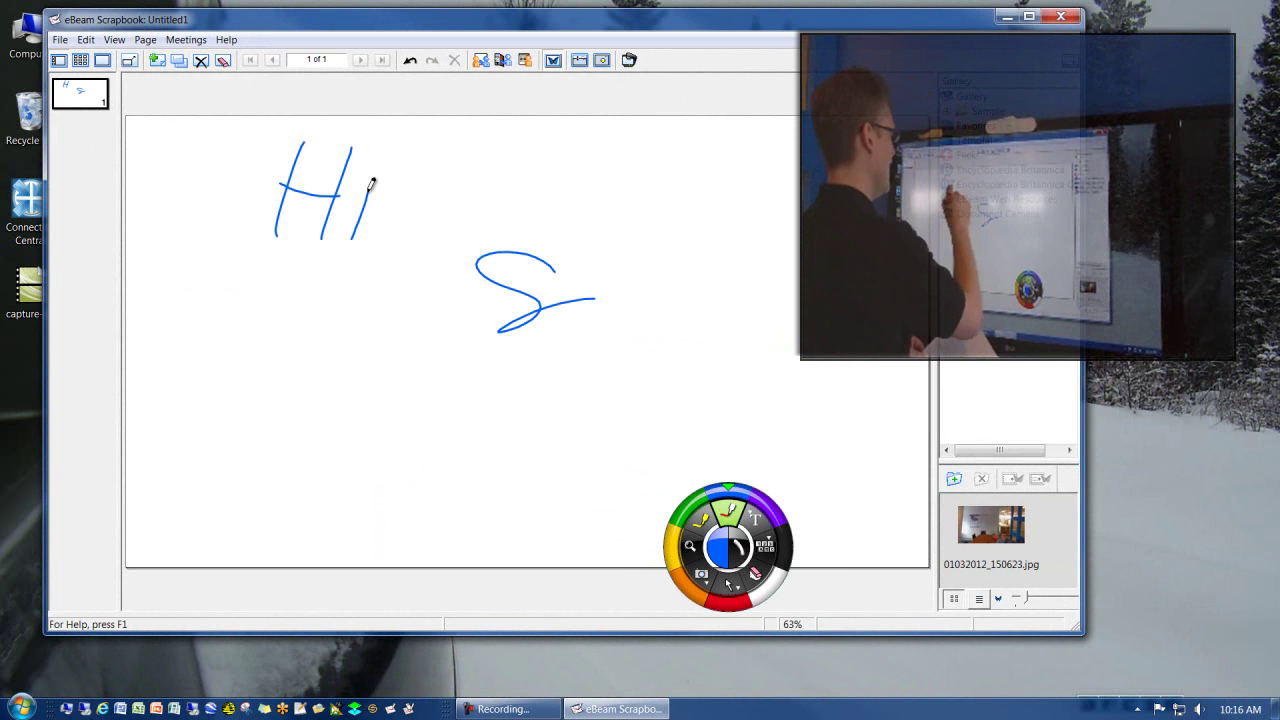
{"action": "left_click", "coordinate": [373, 152]}
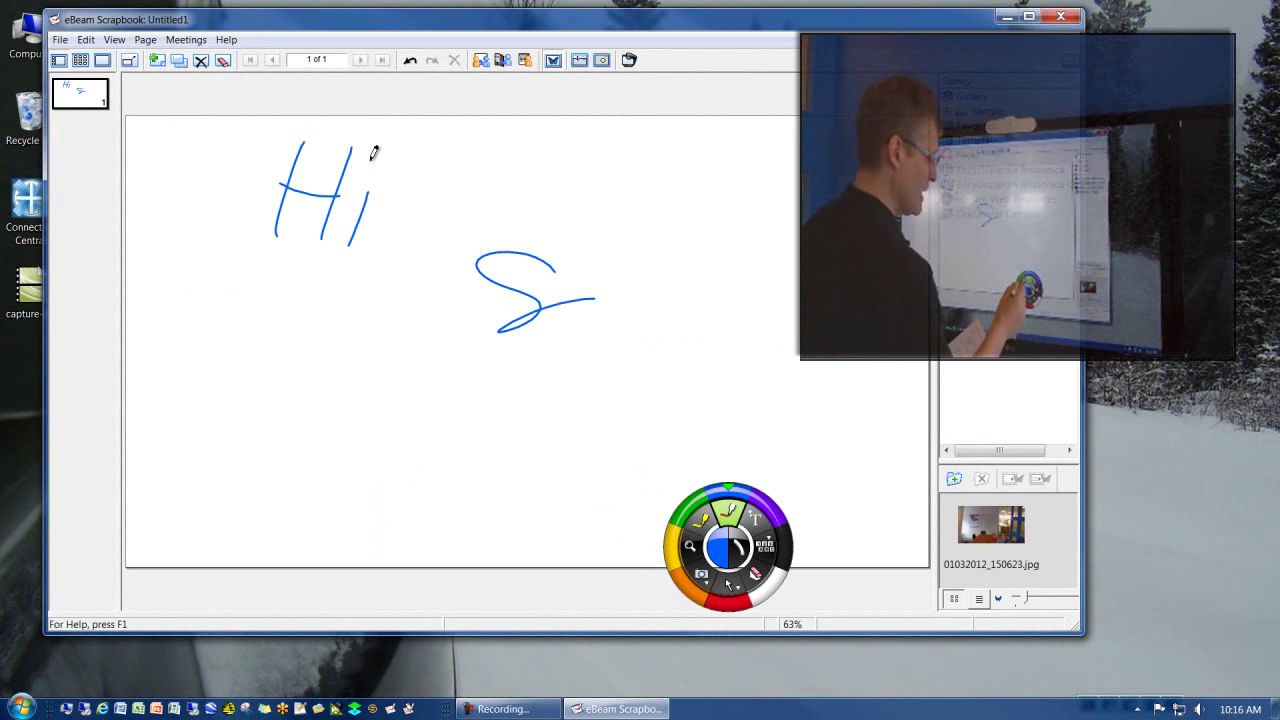
Step: Highlight the letters and dot of 'Hi' with the yellow highlighter
{"action": "left_click", "coordinate": [690, 516]}
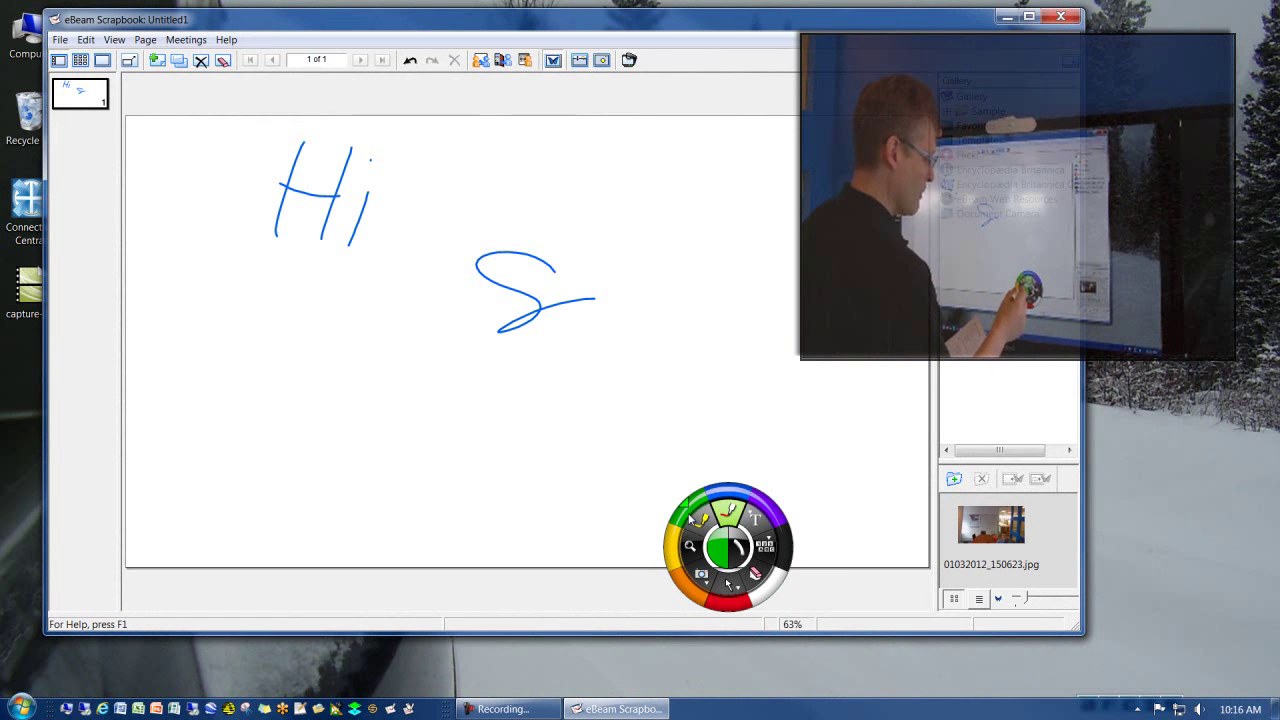
{"action": "left_click", "coordinate": [718, 556]}
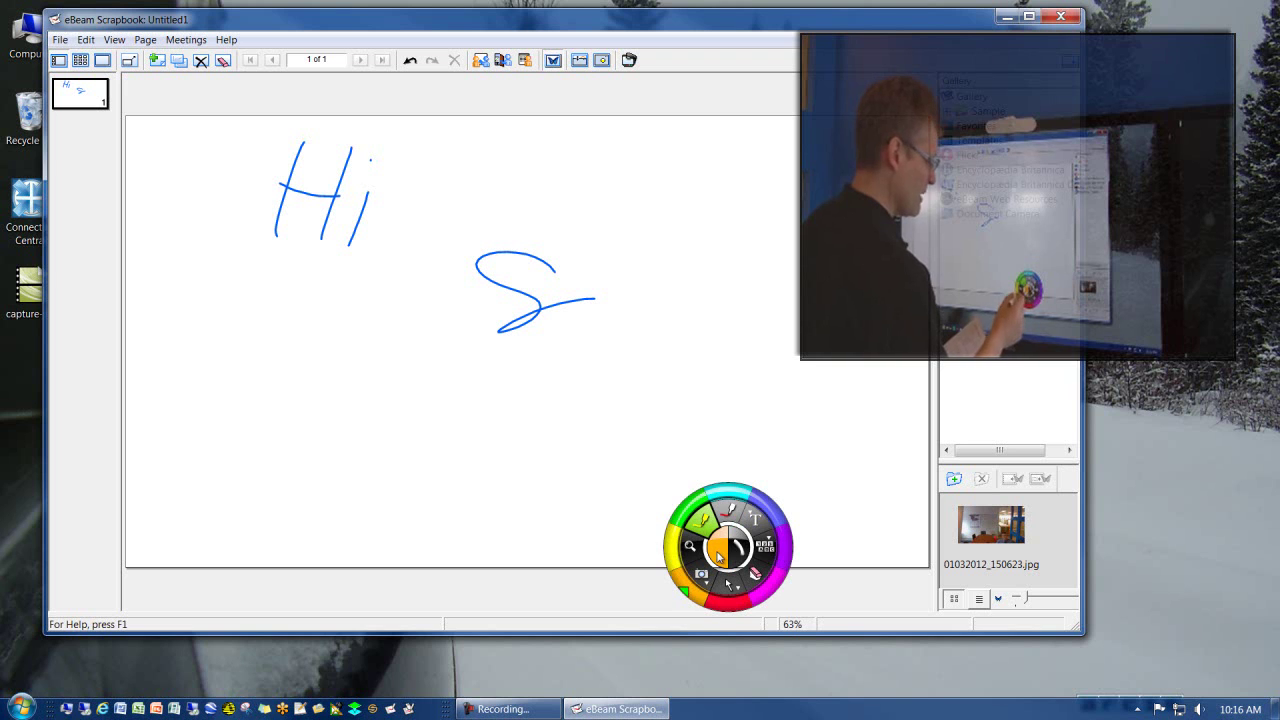
{"action": "left_click", "coordinate": [672, 550]}
{"action": "mouse_move", "coordinate": [371, 162]}
{"action": "left_mouse_down"}
{"action": "mouse_move", "coordinate": [335, 266]}
{"action": "mouse_move", "coordinate": [372, 178]}
{"action": "mouse_move", "coordinate": [353, 143]}
{"action": "mouse_move", "coordinate": [300, 129]}
{"action": "mouse_move", "coordinate": [283, 178]}
{"action": "left_mouse_up"}
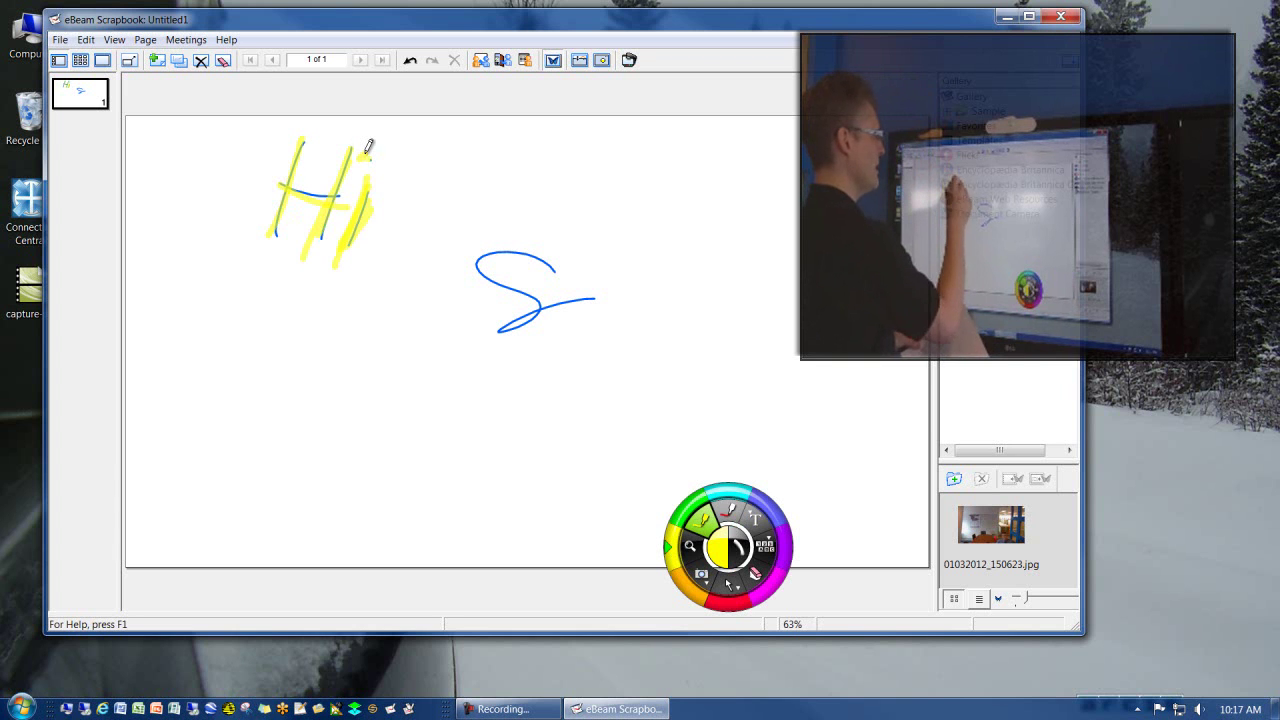
{"action": "left_click_drag", "start_coordinate": [358, 160], "coordinate": [366, 145]}
Step: Draw a green smiley face with eyes and a mouth to the right of the S
{"action": "left_click", "coordinate": [684, 510]}
{"action": "left_click", "coordinate": [731, 512]}
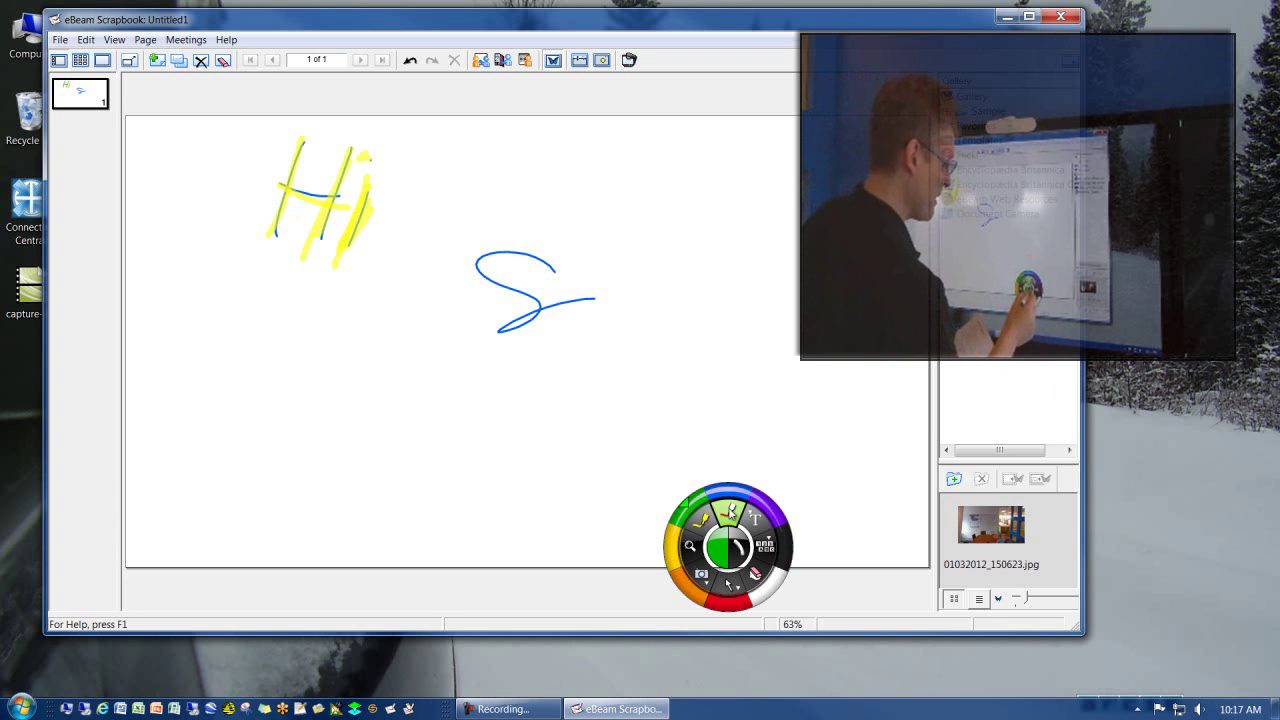
{"action": "left_click", "coordinate": [741, 550]}
{"action": "mouse_move", "coordinate": [795, 256]}
{"action": "left_mouse_down"}
{"action": "mouse_move", "coordinate": [750, 372]}
{"action": "mouse_move", "coordinate": [740, 225]}
{"action": "left_mouse_up"}
{"action": "left_click", "coordinate": [763, 286]}
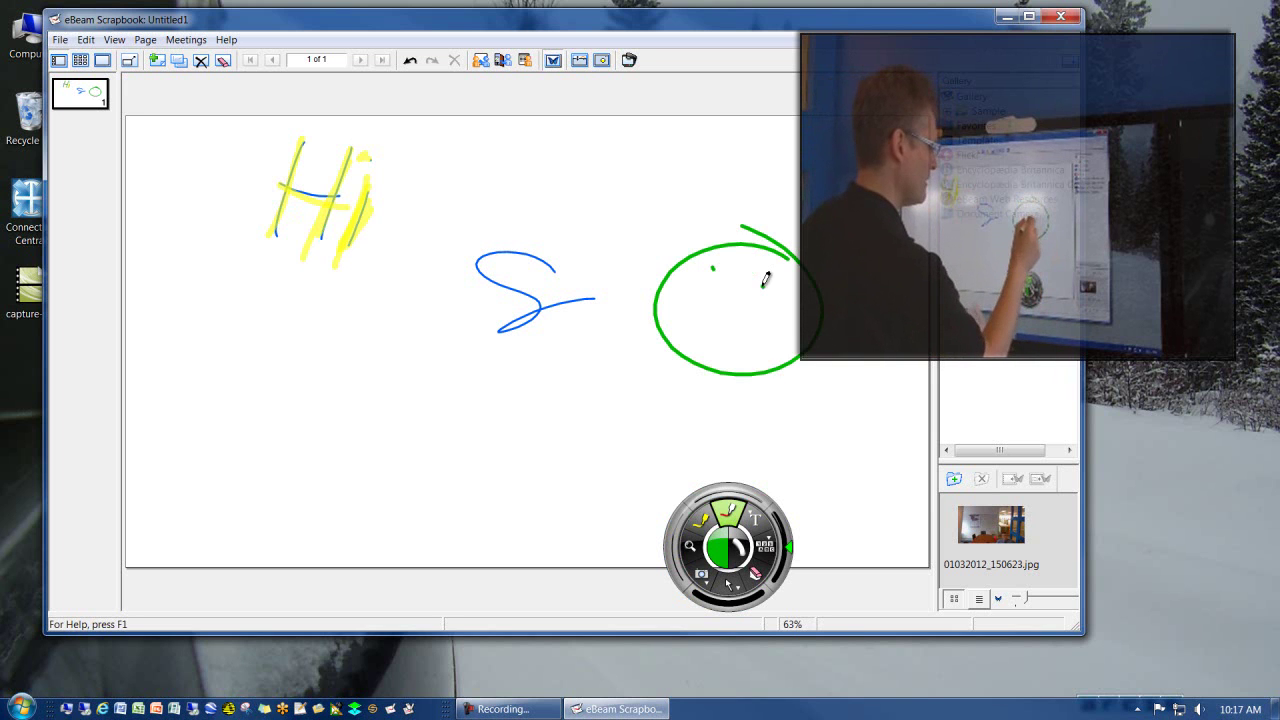
{"action": "mouse_move", "coordinate": [712, 284]}
{"action": "left_mouse_down"}
{"action": "mouse_move", "coordinate": [708, 300]}
{"action": "mouse_move", "coordinate": [755, 318]}
{"action": "mouse_move", "coordinate": [741, 278]}
{"action": "left_mouse_up"}
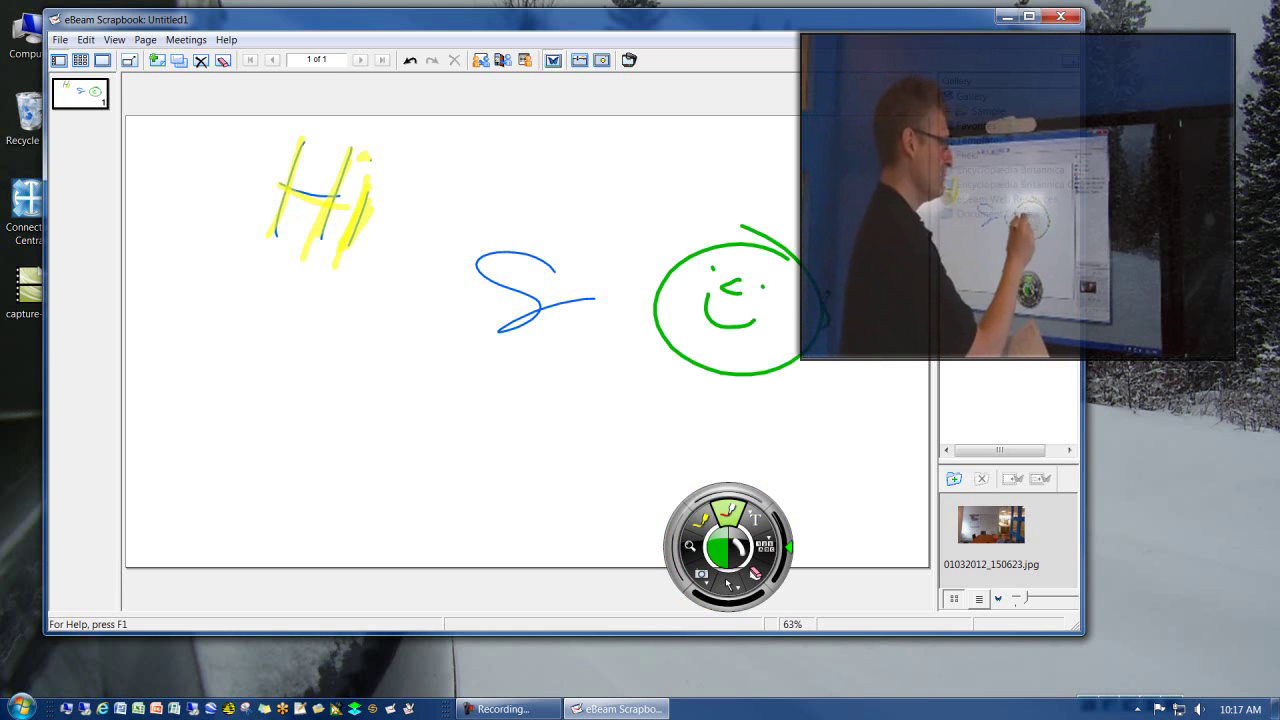
{"action": "left_click_drag", "start_coordinate": [655, 271], "coordinate": [679, 257]}
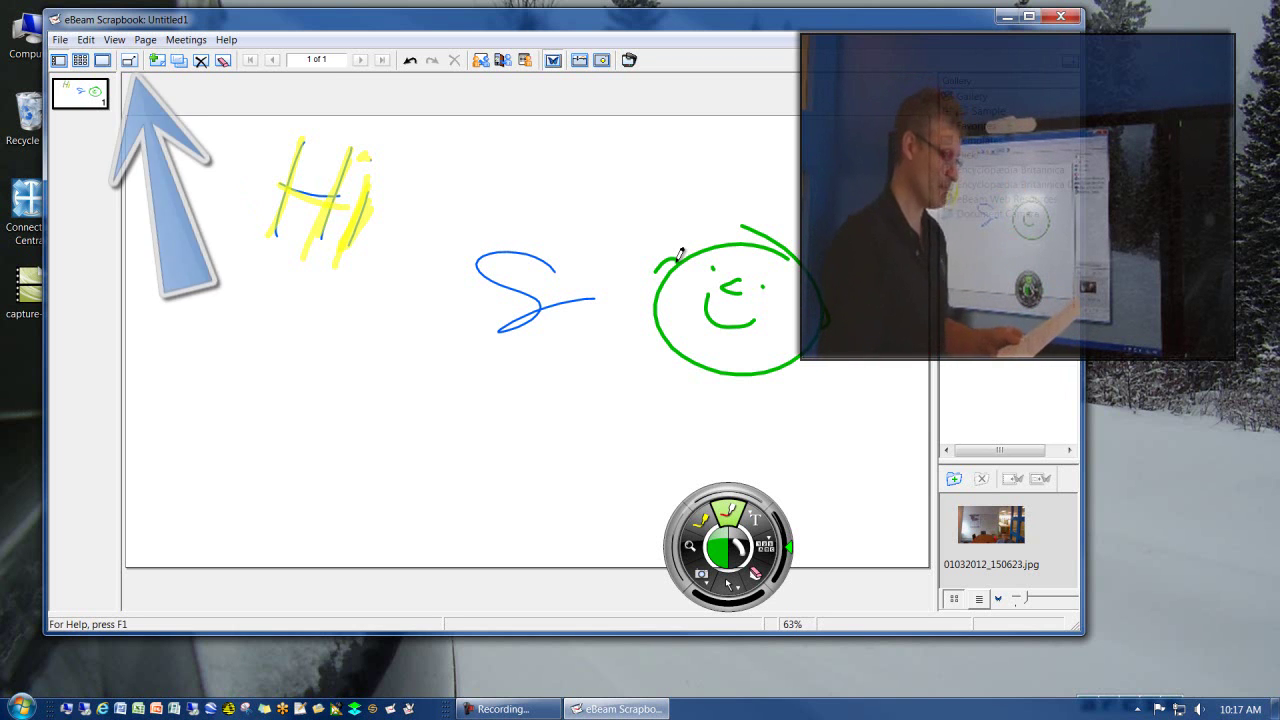
Step: In full-screen view, draw a green squiggle below 'Hi', then return to windowed view
{"action": "left_click", "coordinate": [129, 60]}
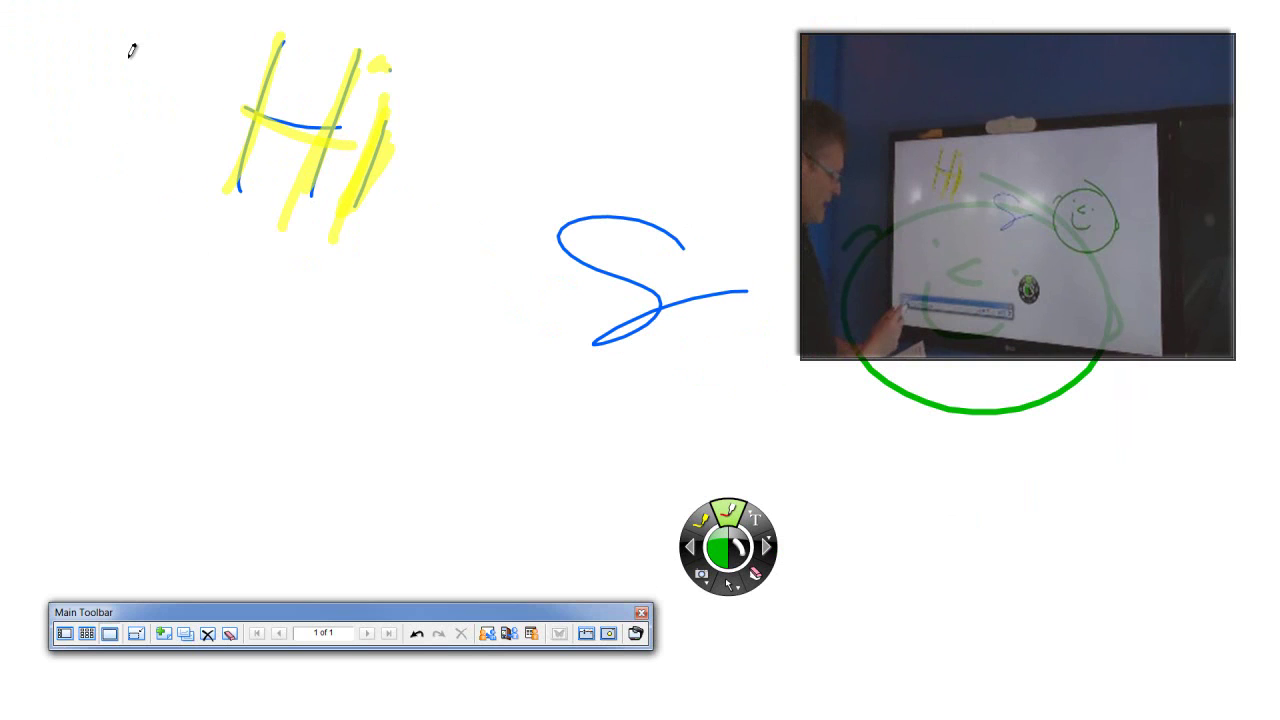
{"action": "mouse_move", "coordinate": [252, 366]}
{"action": "left_mouse_down"}
{"action": "mouse_move", "coordinate": [335, 346]}
{"action": "mouse_move", "coordinate": [278, 472]}
{"action": "left_mouse_up"}
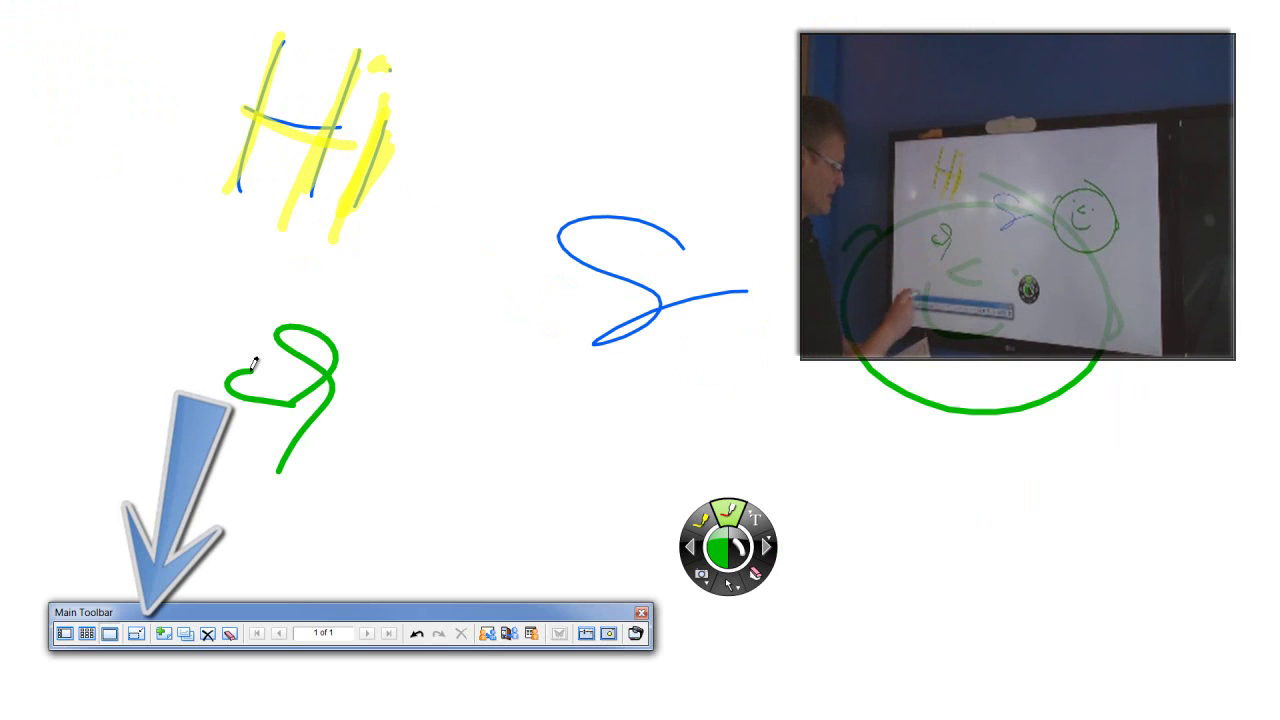
{"action": "left_click", "coordinate": [106, 634]}
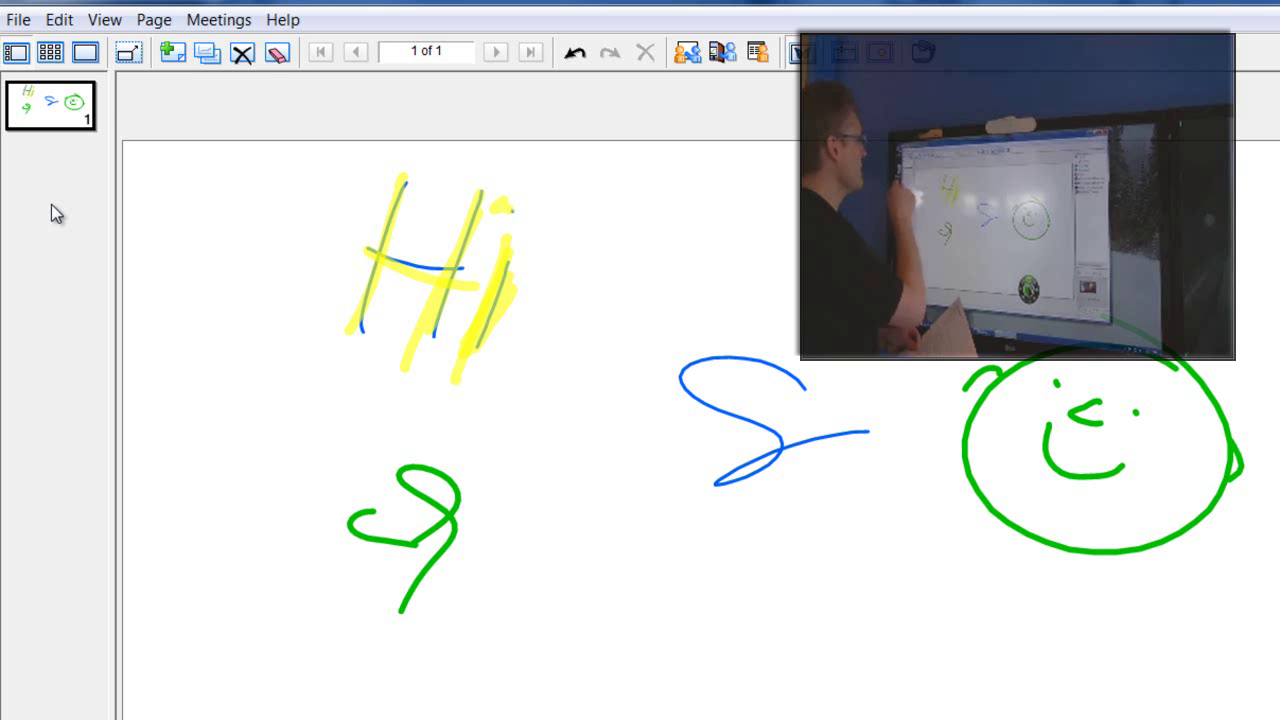
Step: Add a new page and draw a green smiley face with two eyes and a smile
{"action": "left_click", "coordinate": [174, 55]}
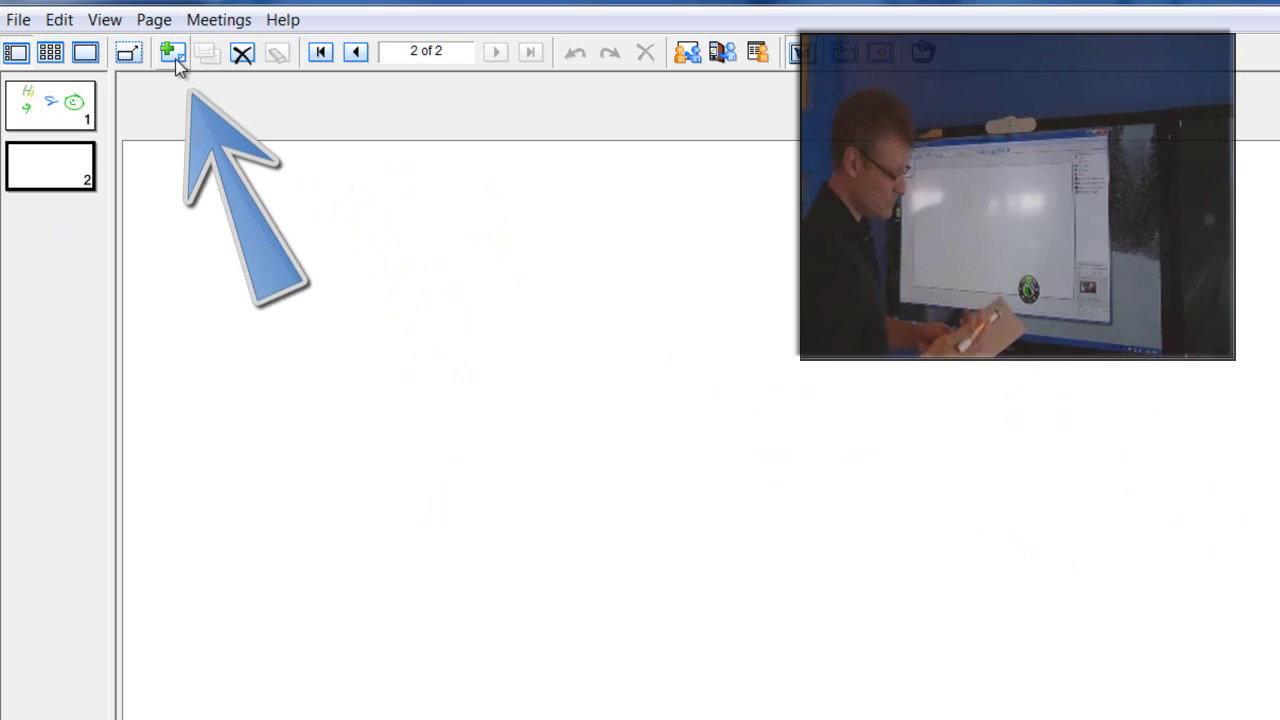
{"action": "left_click", "coordinate": [442, 271]}
{"action": "left_click_drag", "start_coordinate": [441, 271], "coordinate": [416, 278]}
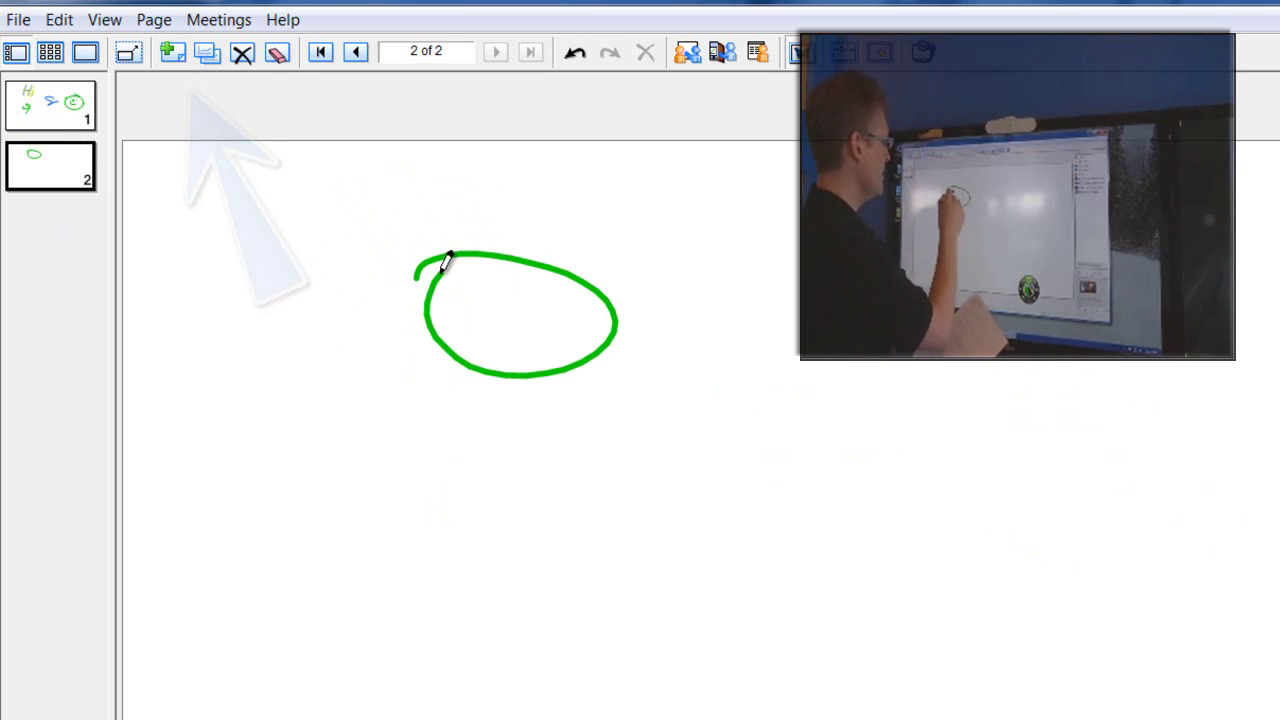
{"action": "left_click", "coordinate": [476, 292]}
{"action": "left_click", "coordinate": [518, 300]}
{"action": "left_click_drag", "start_coordinate": [538, 323], "coordinate": [474, 320]}
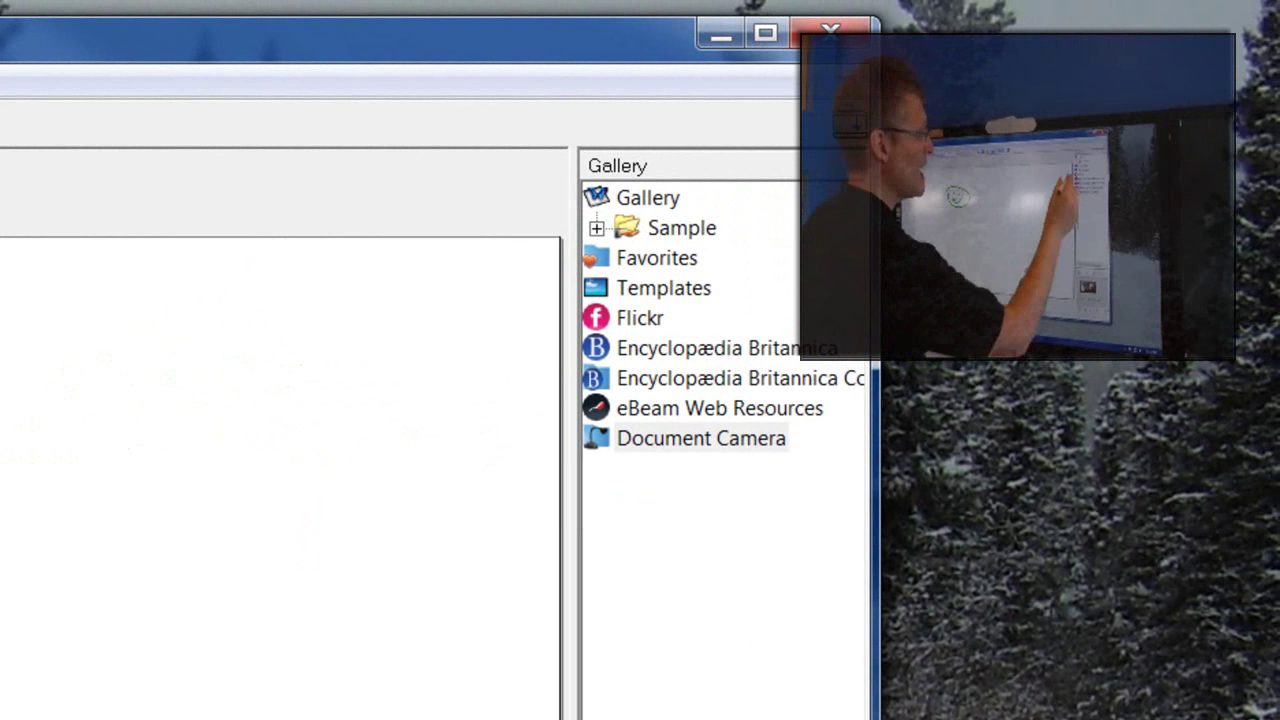
Step: Expand the gallery's Sample > Geography folder and open the Continents images
{"action": "left_click", "coordinate": [598, 208]}
{"action": "left_click", "coordinate": [600, 224]}
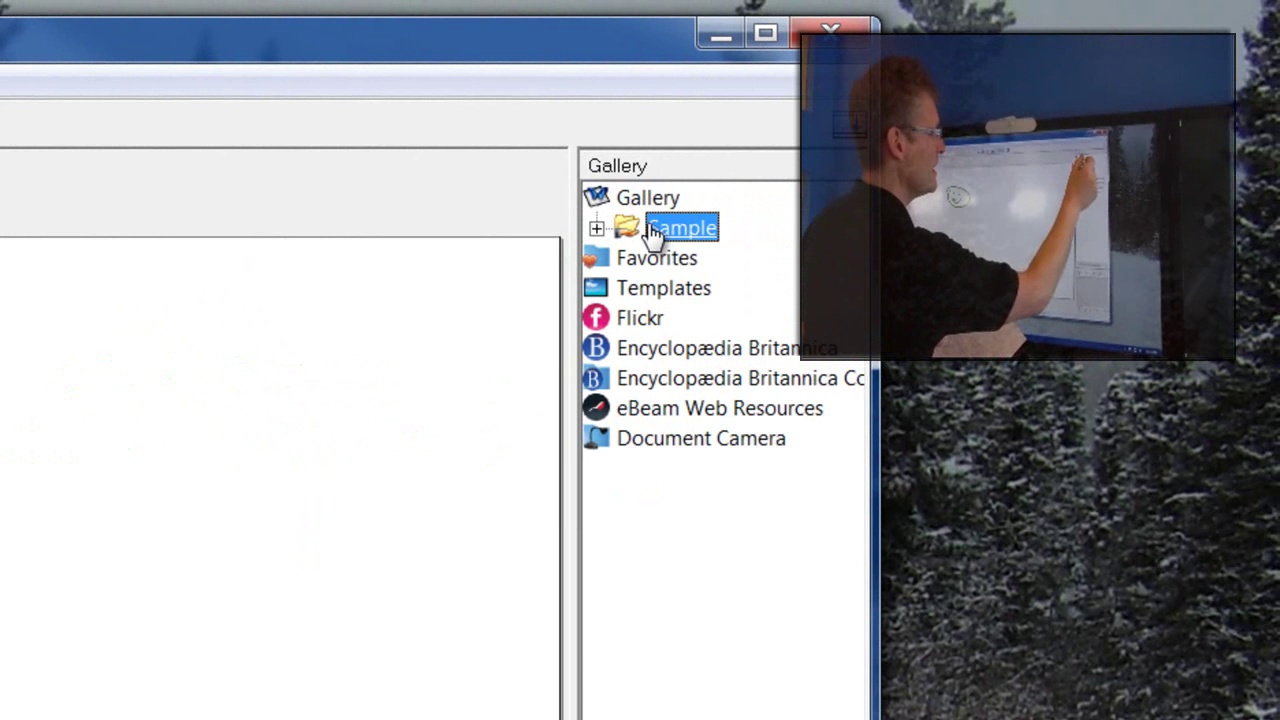
{"action": "left_click", "coordinate": [598, 226]}
{"action": "left_click", "coordinate": [632, 346]}
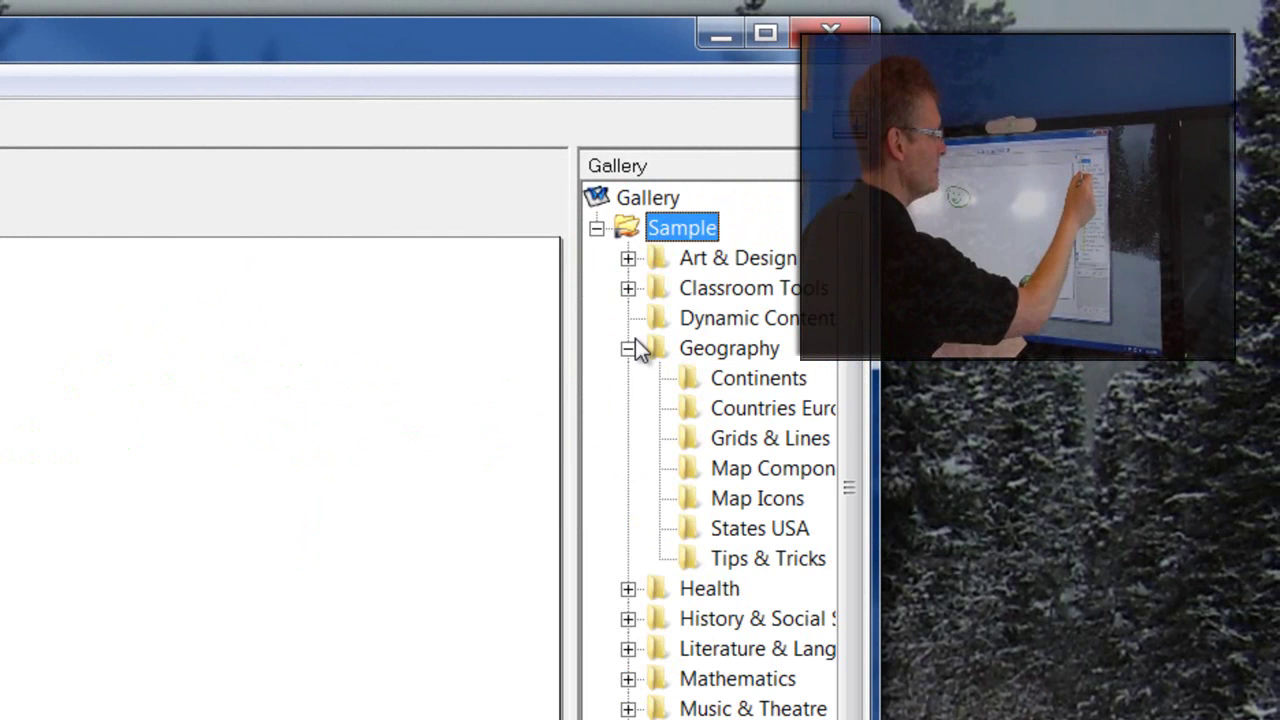
{"action": "left_click", "coordinate": [729, 380]}
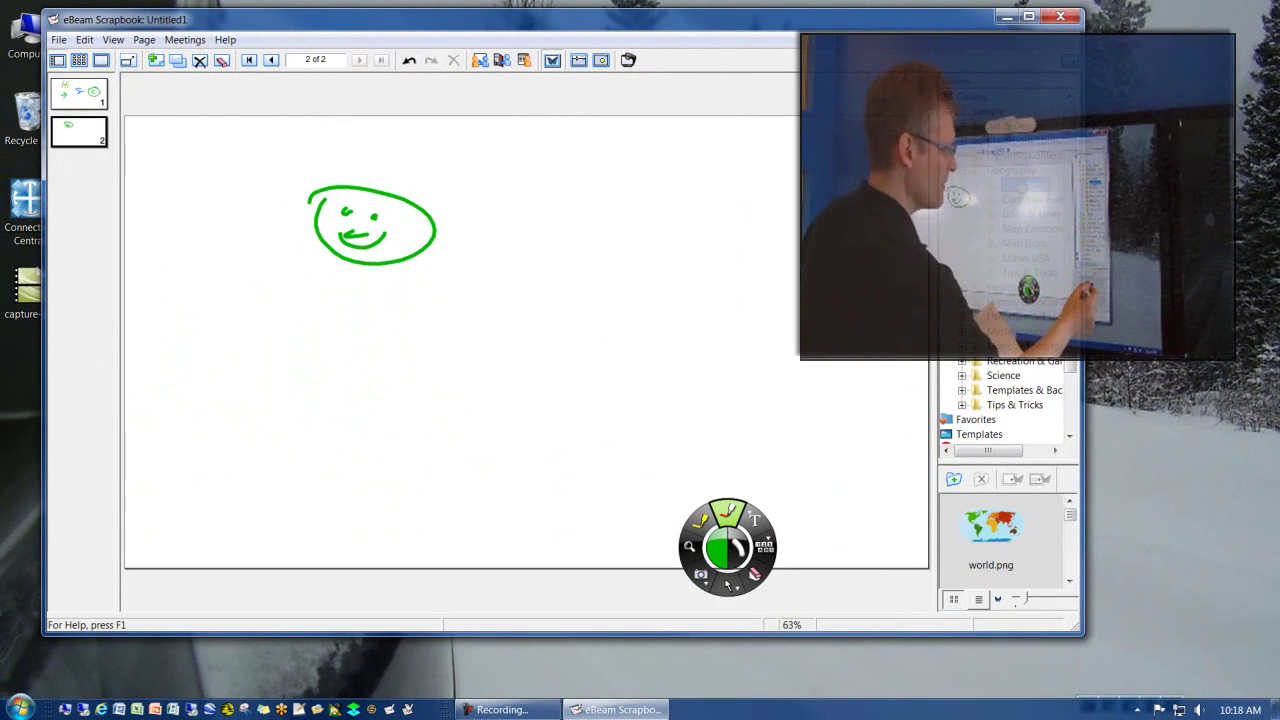
Step: Insert world.png from the gallery and drag it up and to the right
{"action": "double_click", "coordinate": [992, 530]}
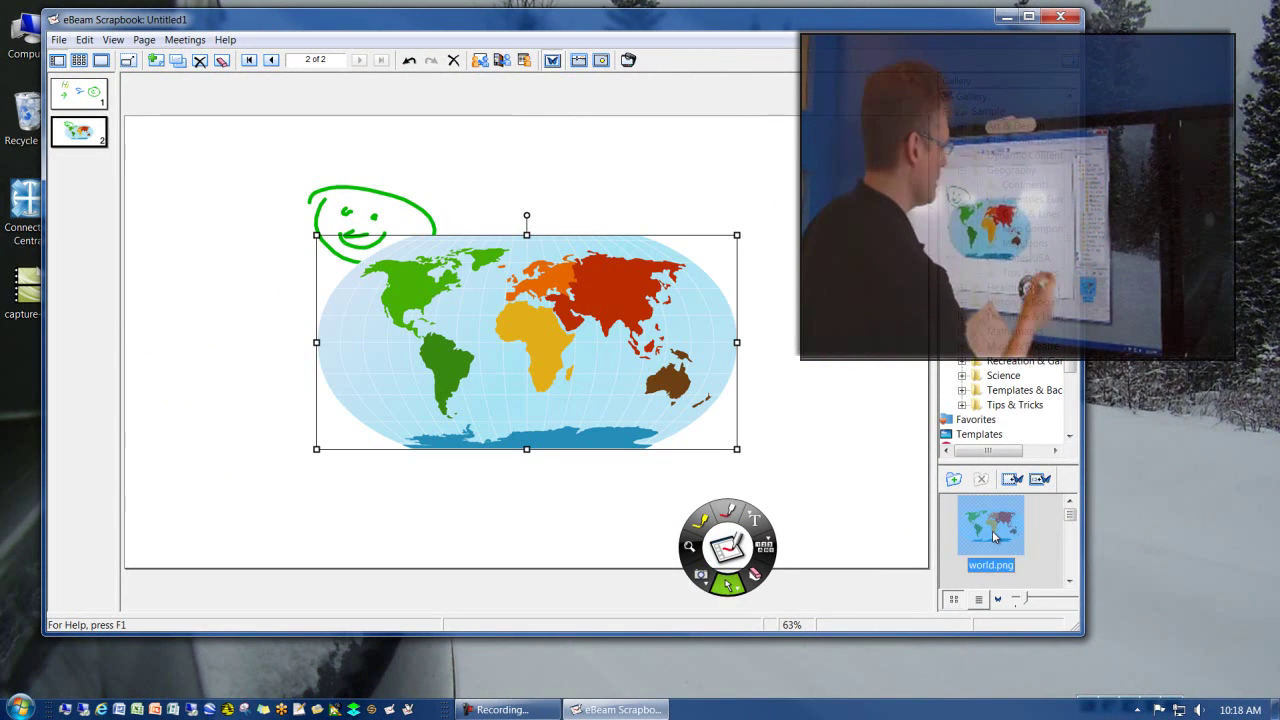
{"action": "left_click_drag", "start_coordinate": [550, 338], "coordinate": [758, 203]}
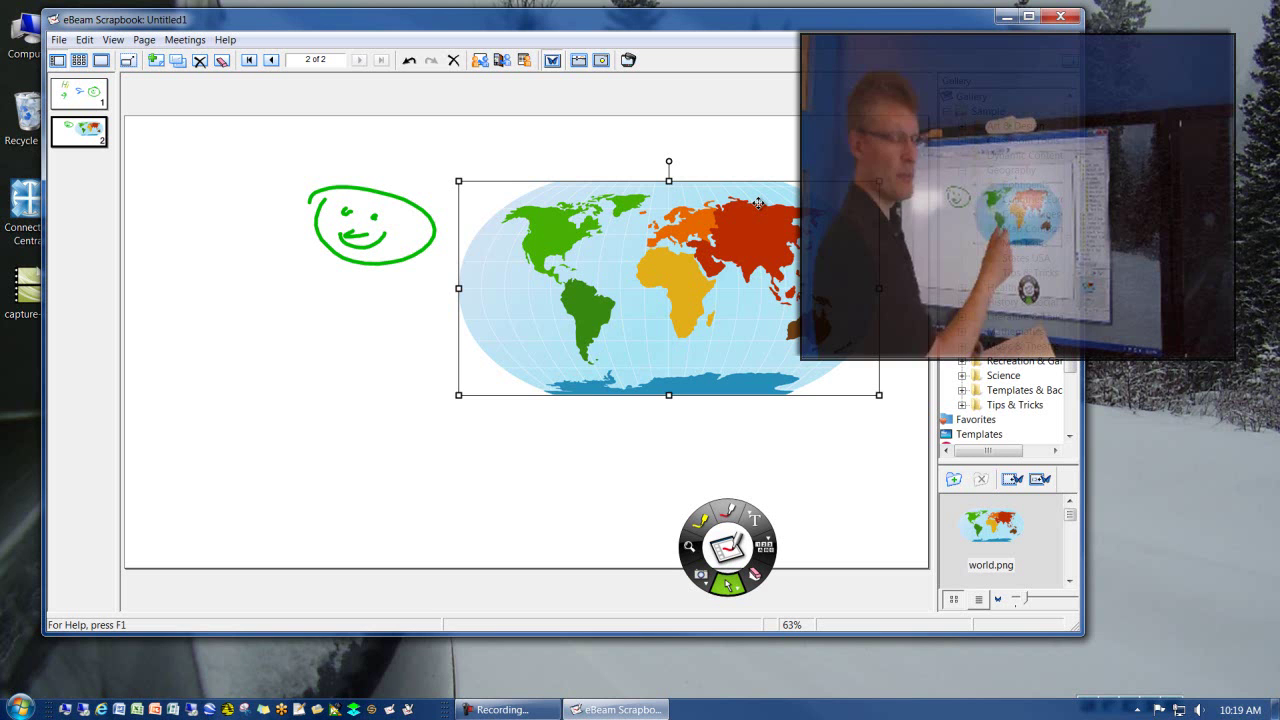
Step: Crop the world map to North America and move it right of the smiley face
{"action": "left_click_drag", "start_coordinate": [708, 288], "coordinate": [672, 256]}
{"action": "double_click", "coordinate": [674, 277]}
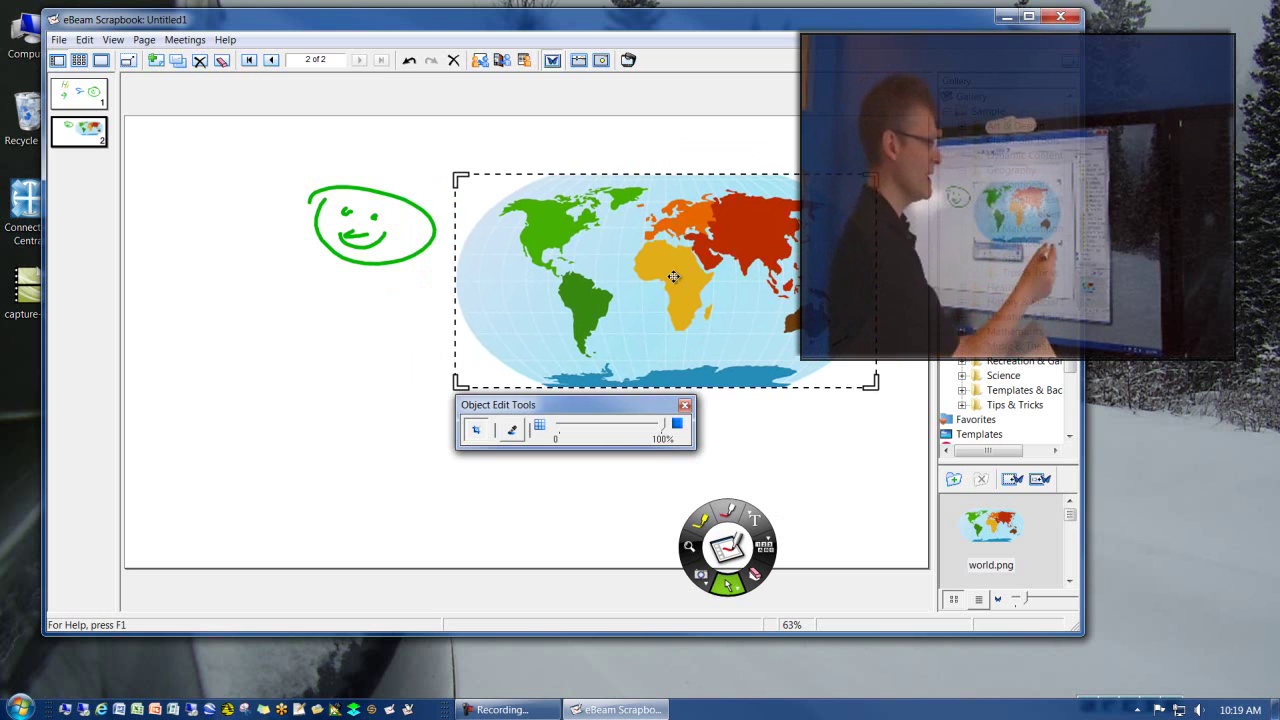
{"action": "left_click", "coordinate": [876, 381]}
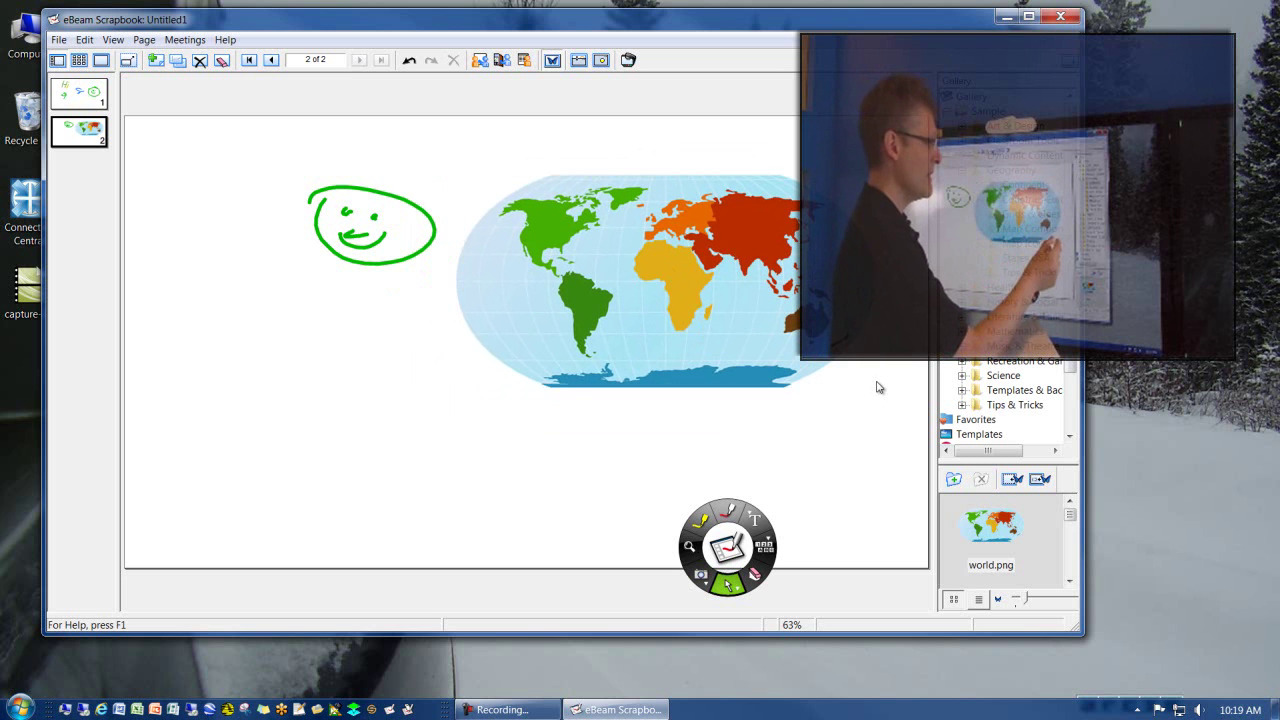
{"action": "left_click", "coordinate": [743, 314]}
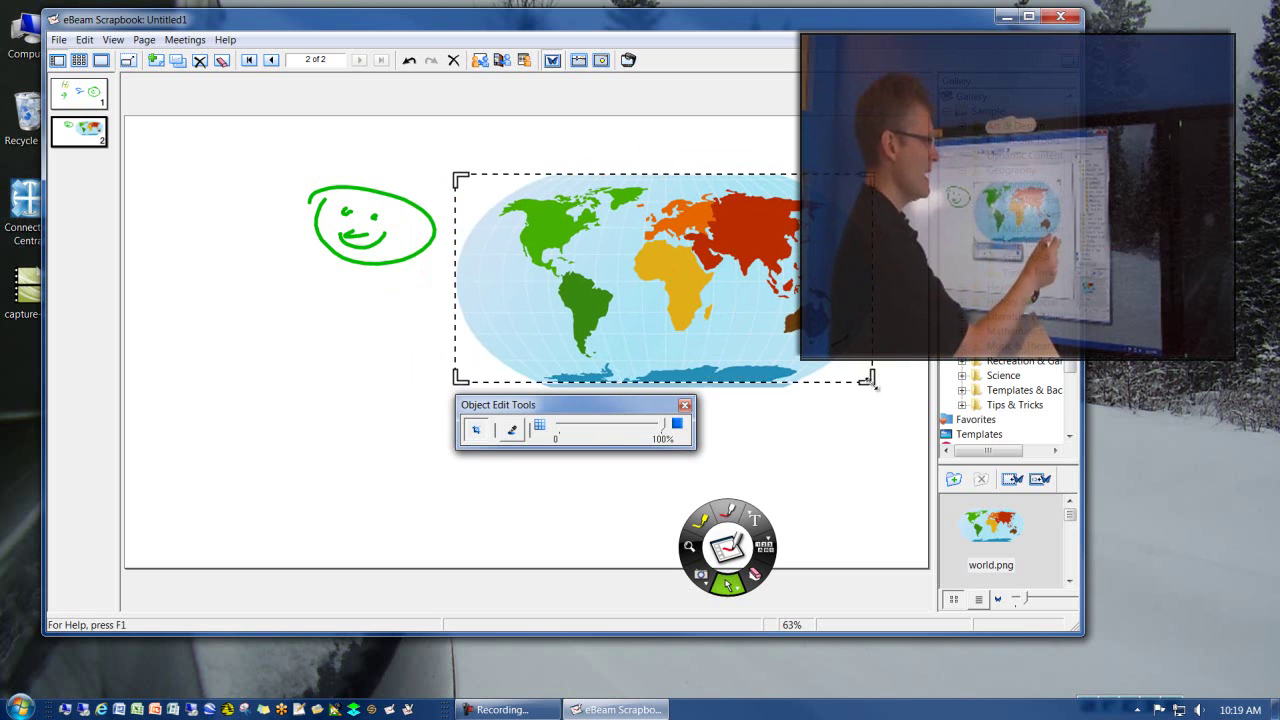
{"action": "left_click_drag", "start_coordinate": [871, 379], "coordinate": [617, 267]}
{"action": "left_click_drag", "start_coordinate": [455, 176], "coordinate": [493, 197]}
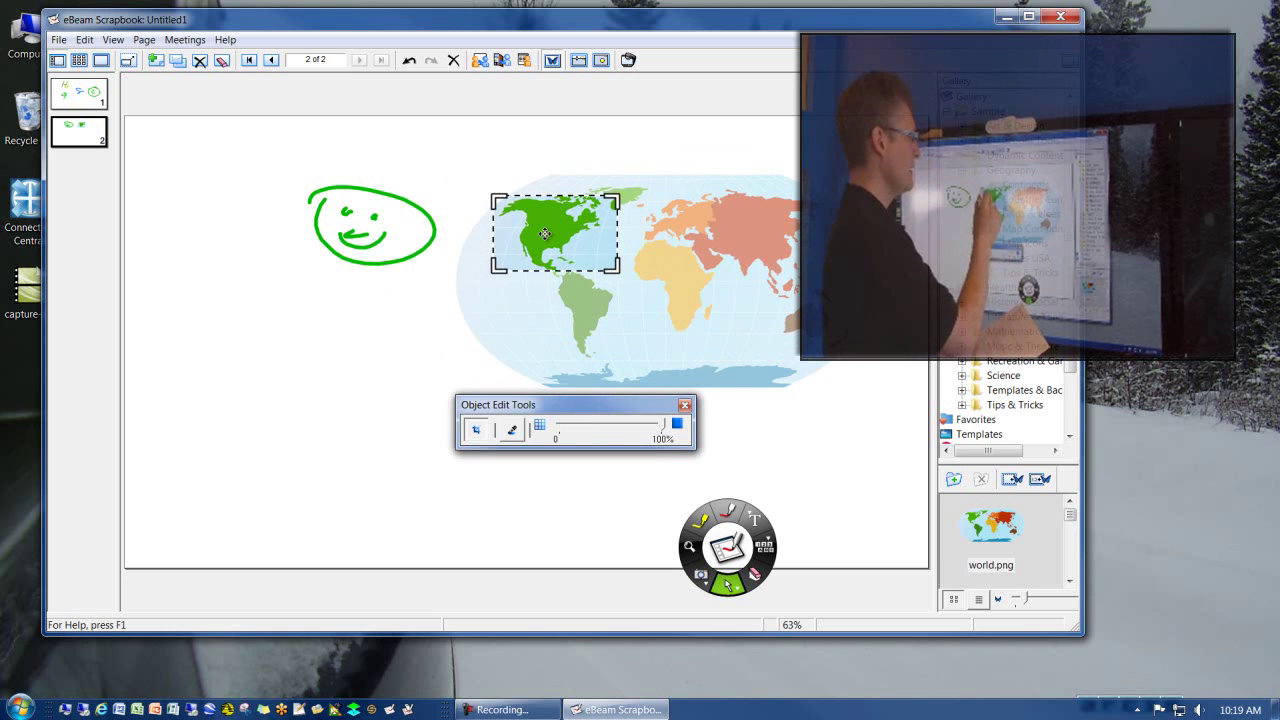
{"action": "left_click", "coordinate": [543, 162]}
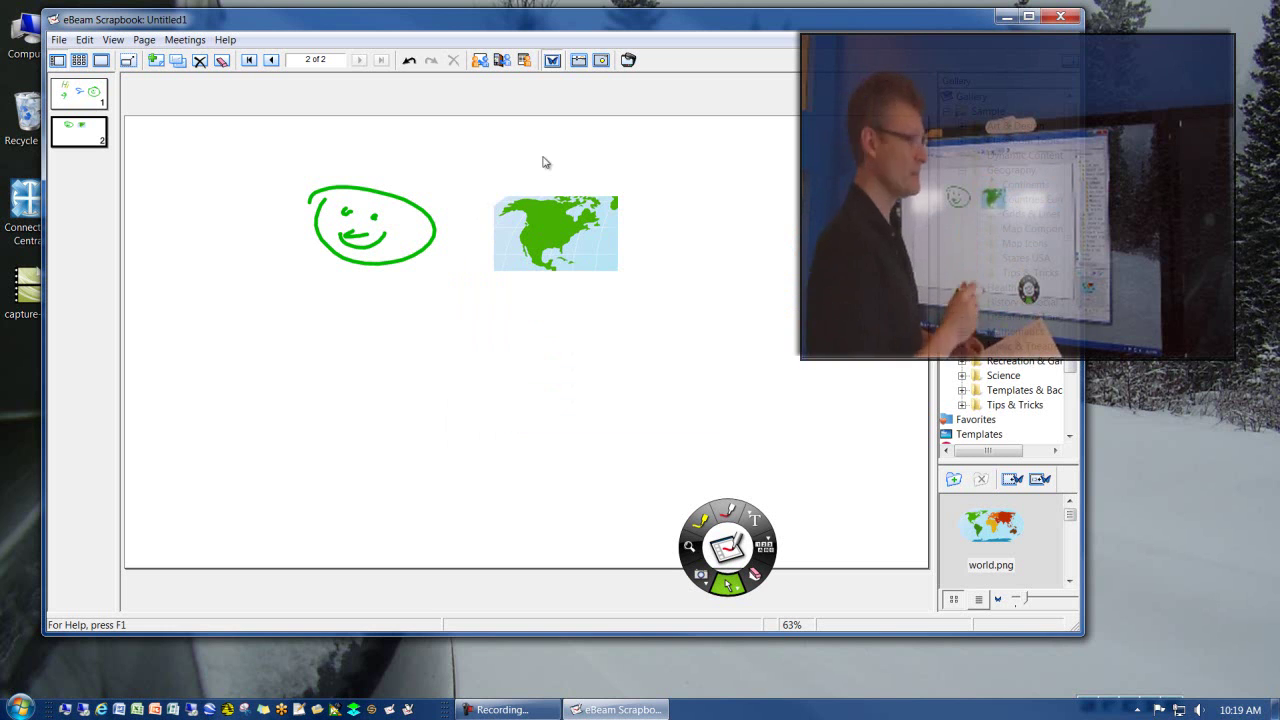
{"action": "left_click_drag", "start_coordinate": [556, 233], "coordinate": [720, 210]}
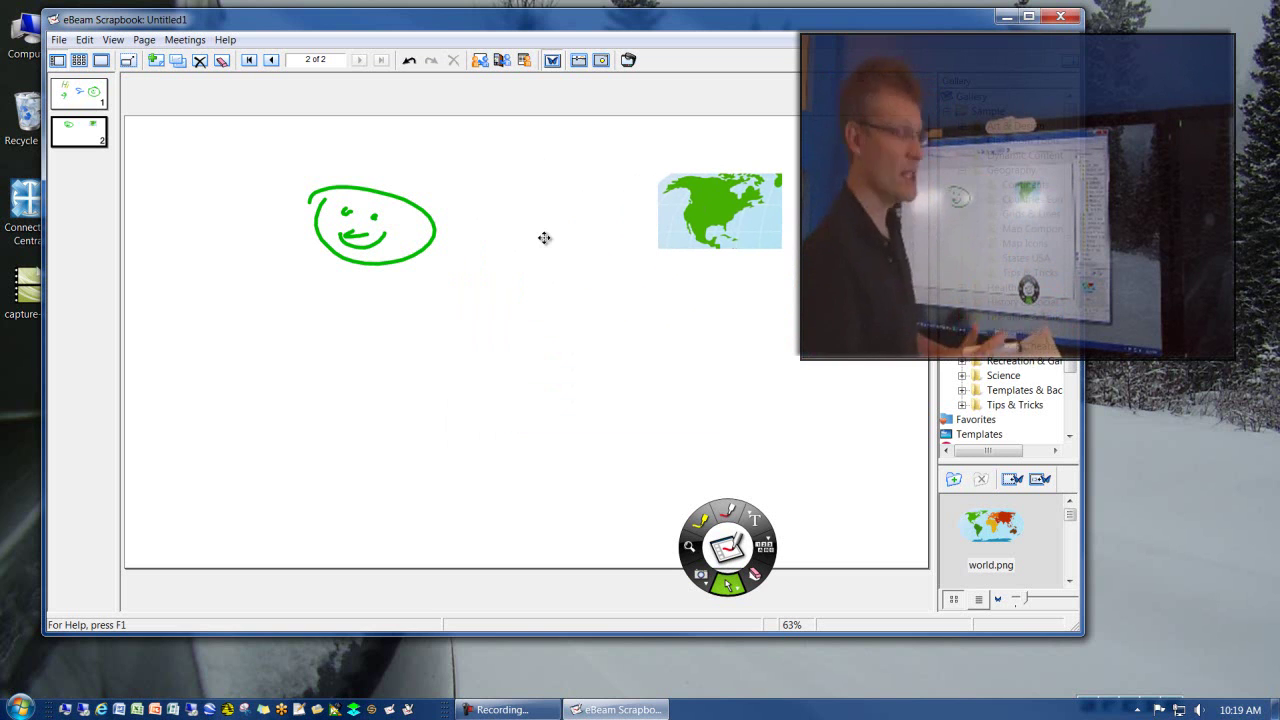
Step: Duplicate page 2 as a new third page and return to page 2
{"action": "left_click", "coordinate": [177, 61]}
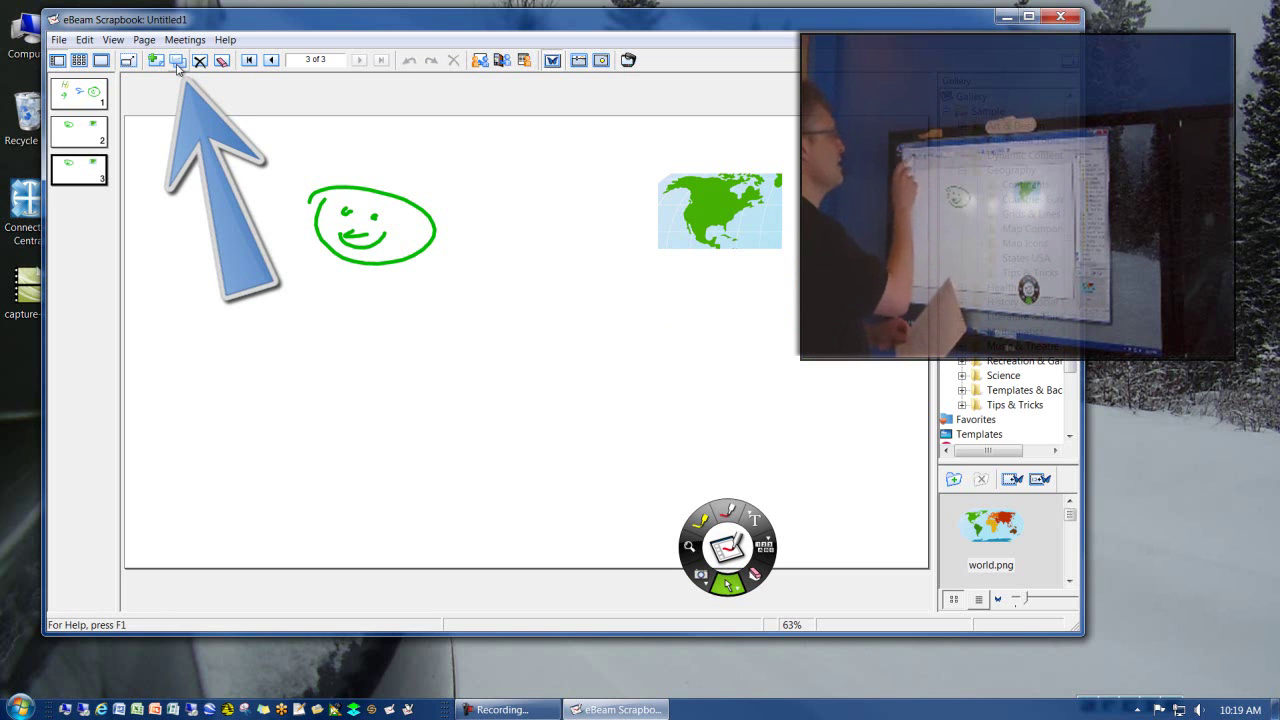
{"action": "left_click", "coordinate": [90, 143]}
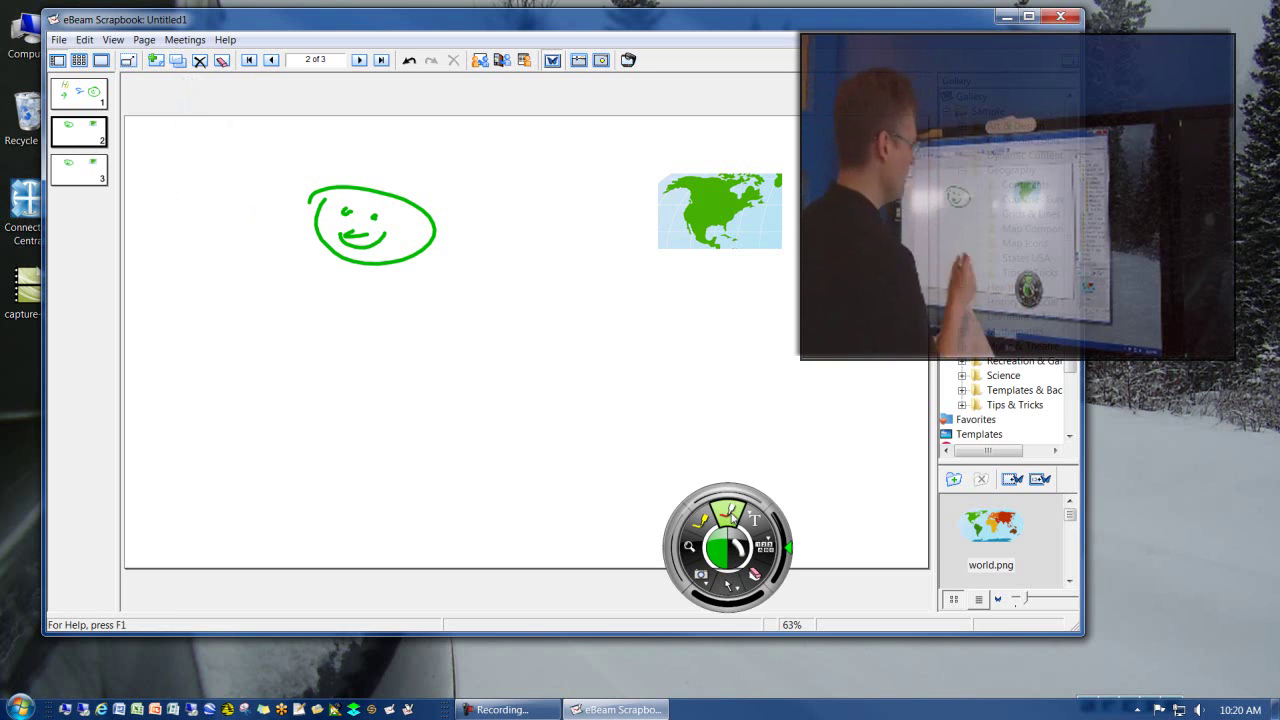
{"action": "mouse_move", "coordinate": [731, 514]}
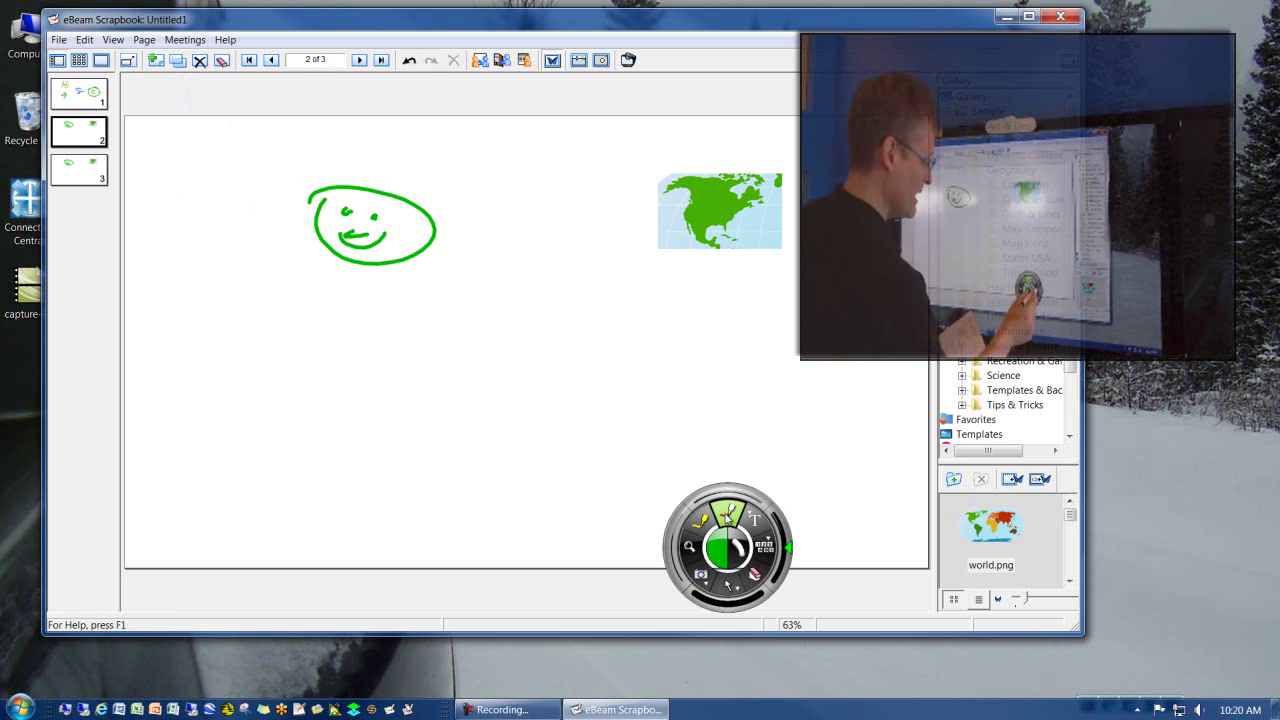
Step: Switch the pen to purple and write the page numbers on pages 2 and 3
{"action": "mouse_move", "coordinate": [717, 556]}
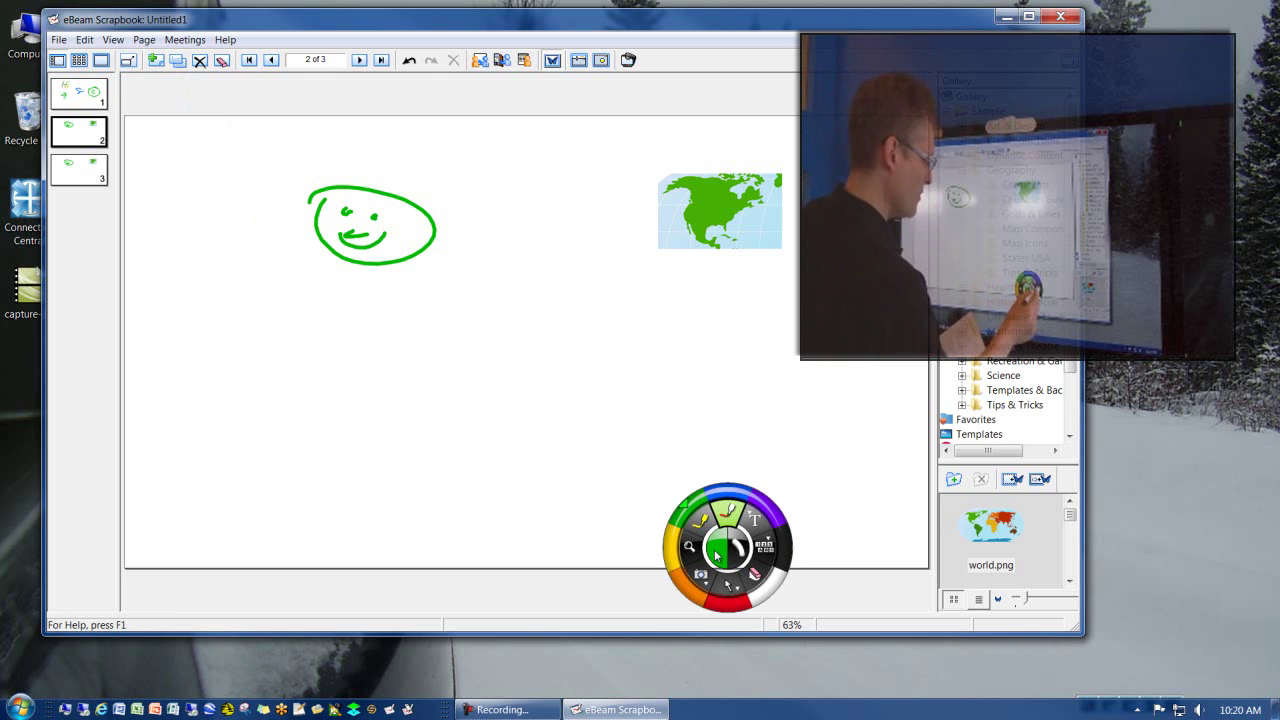
{"action": "left_click", "coordinate": [770, 512]}
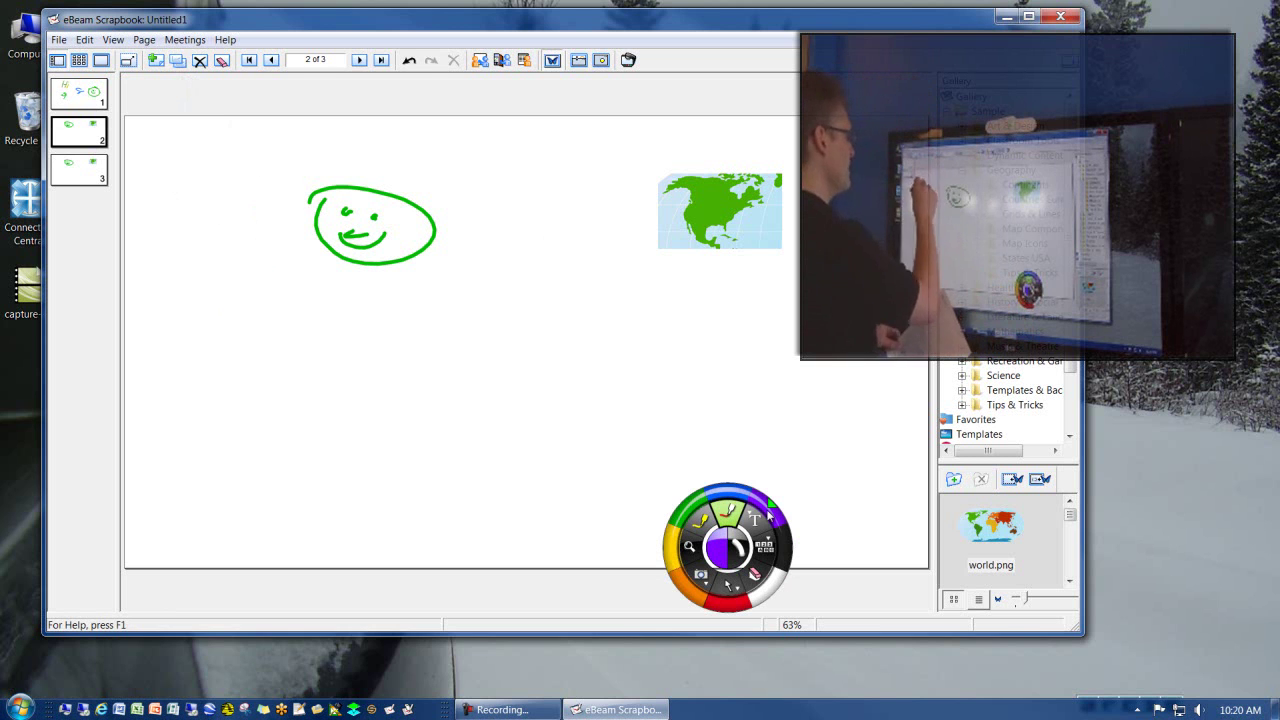
{"action": "mouse_move", "coordinate": [186, 148]}
{"action": "left_mouse_down"}
{"action": "mouse_move", "coordinate": [195, 218]}
{"action": "mouse_move", "coordinate": [220, 252]}
{"action": "left_mouse_up"}
{"action": "left_click", "coordinate": [86, 171]}
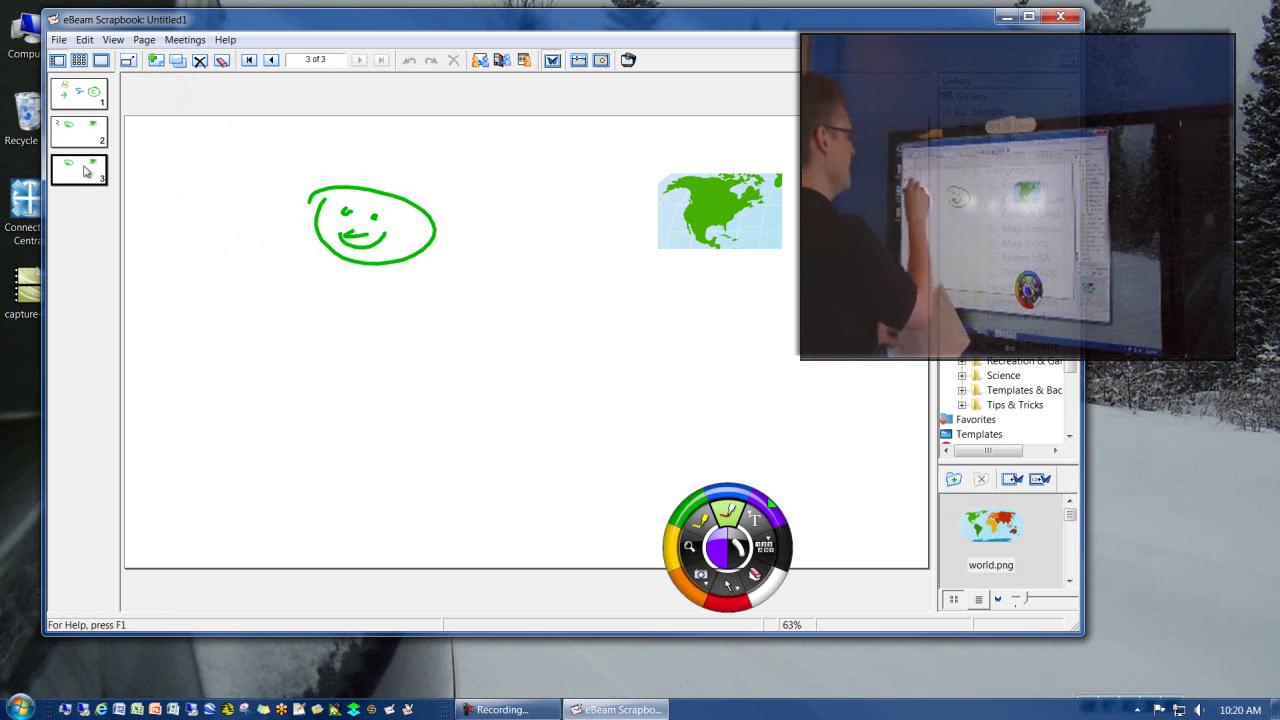
{"action": "left_click_drag", "start_coordinate": [172, 132], "coordinate": [178, 238]}
Step: Cycle through the pages and write a purple 1 on page 1
{"action": "left_click", "coordinate": [86, 103]}
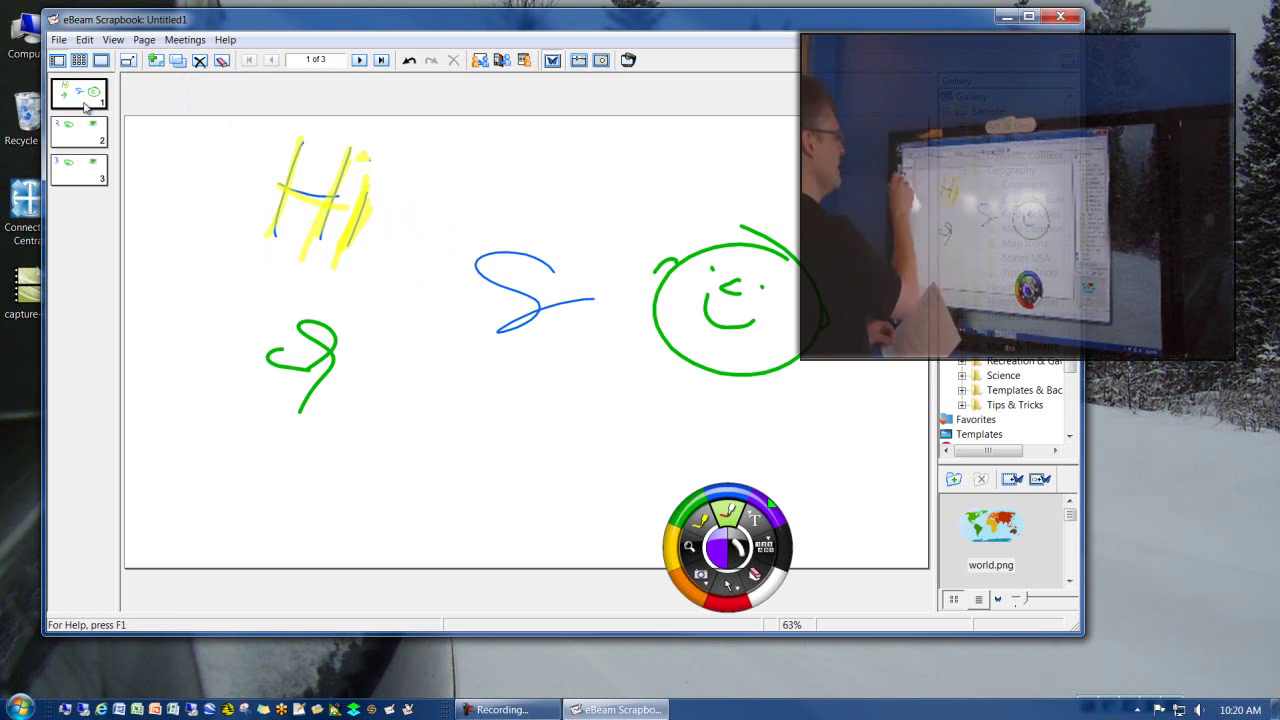
{"action": "left_click", "coordinate": [82, 140]}
{"action": "left_click", "coordinate": [84, 179]}
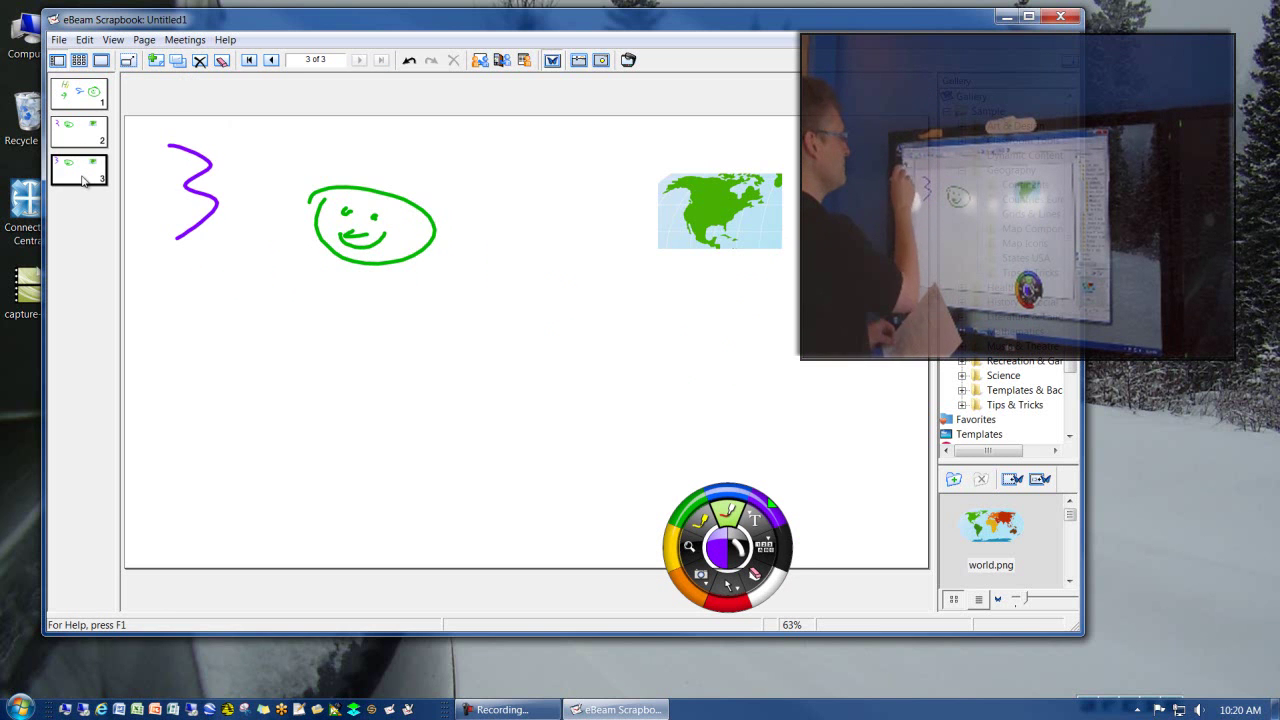
{"action": "left_click", "coordinate": [82, 98]}
{"action": "left_click_drag", "start_coordinate": [186, 122], "coordinate": [178, 213]}
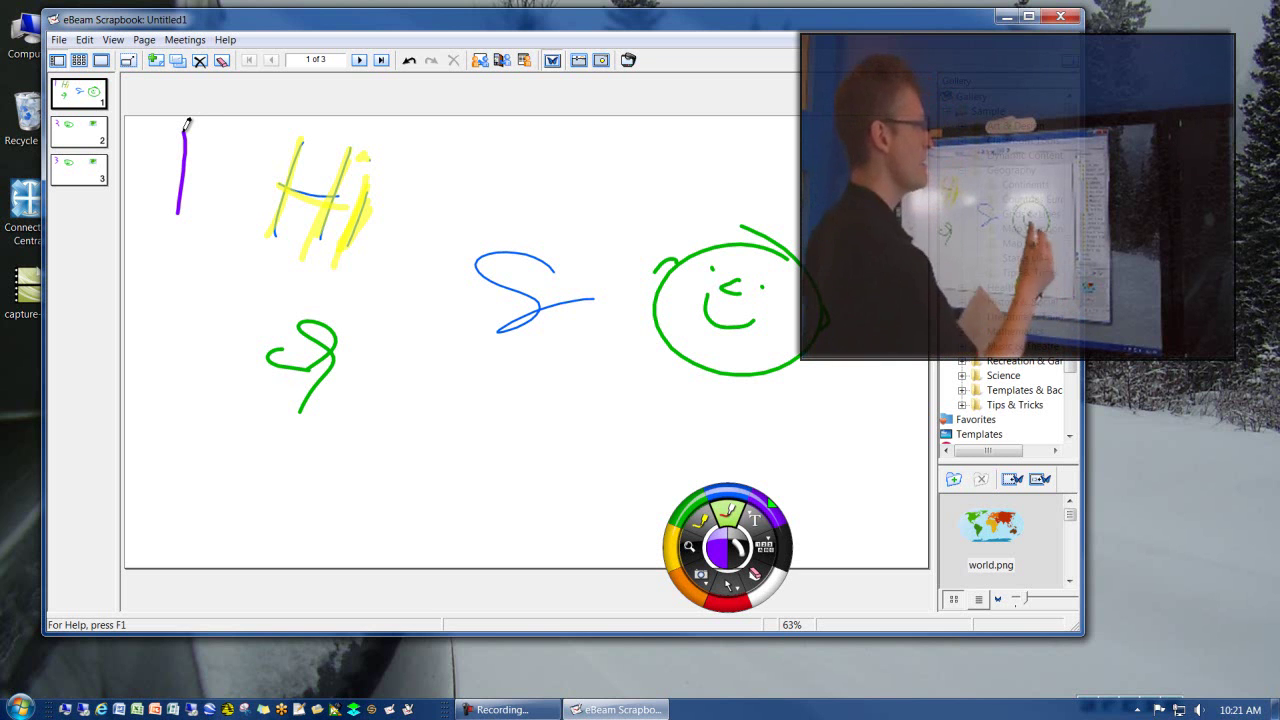
Step: Close Scrapbook without saving and start a new PowerPoint presentation in the Apex theme
{"action": "left_click", "coordinate": [1061, 16]}
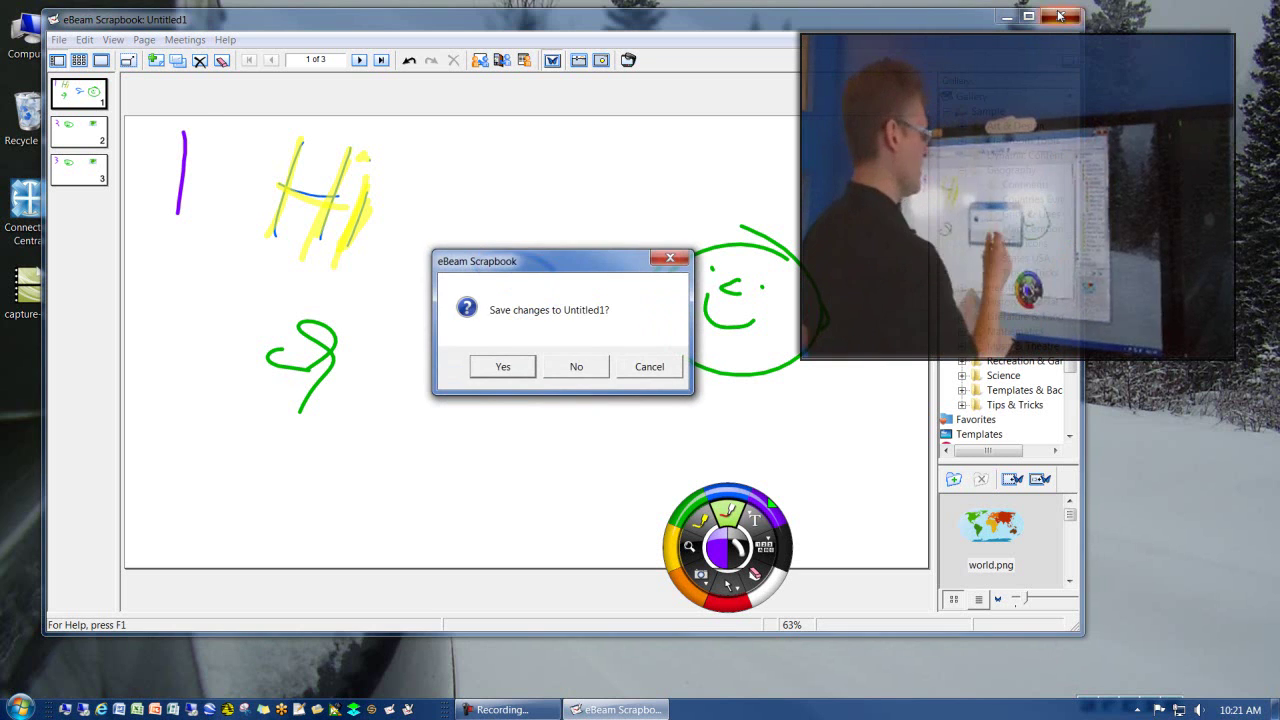
{"action": "left_click", "coordinate": [576, 366]}
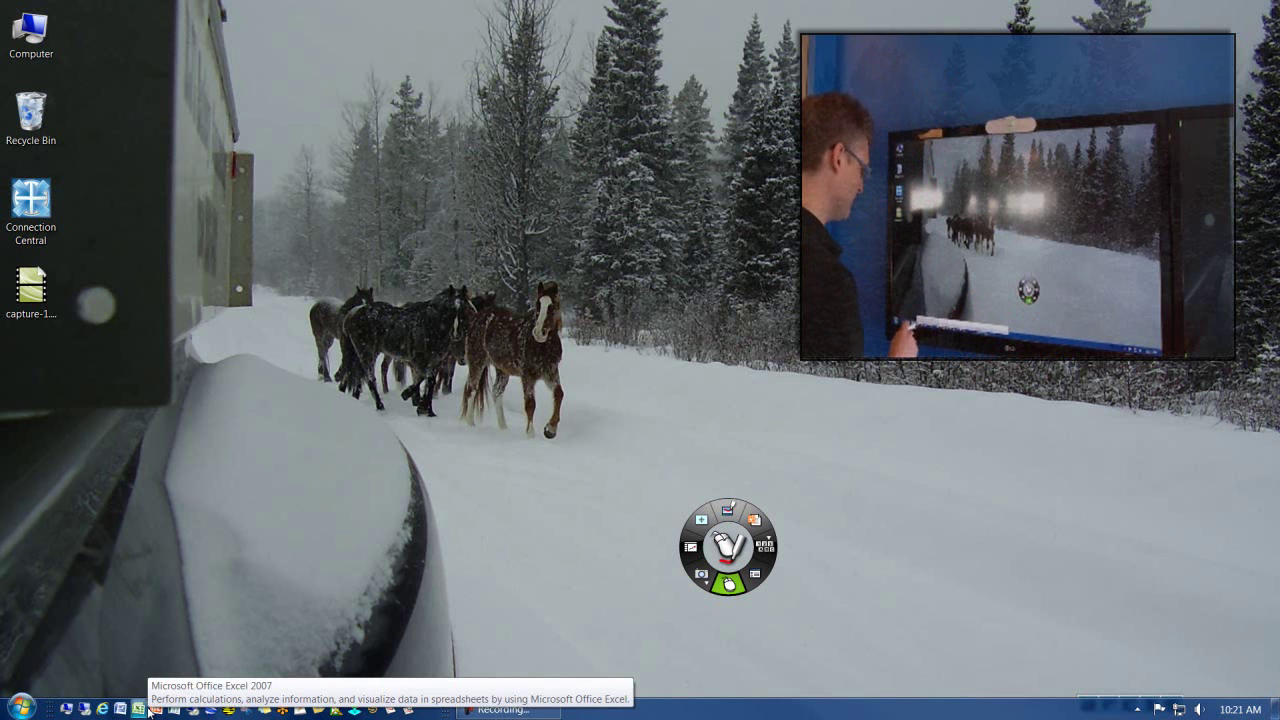
{"action": "left_click", "coordinate": [156, 709]}
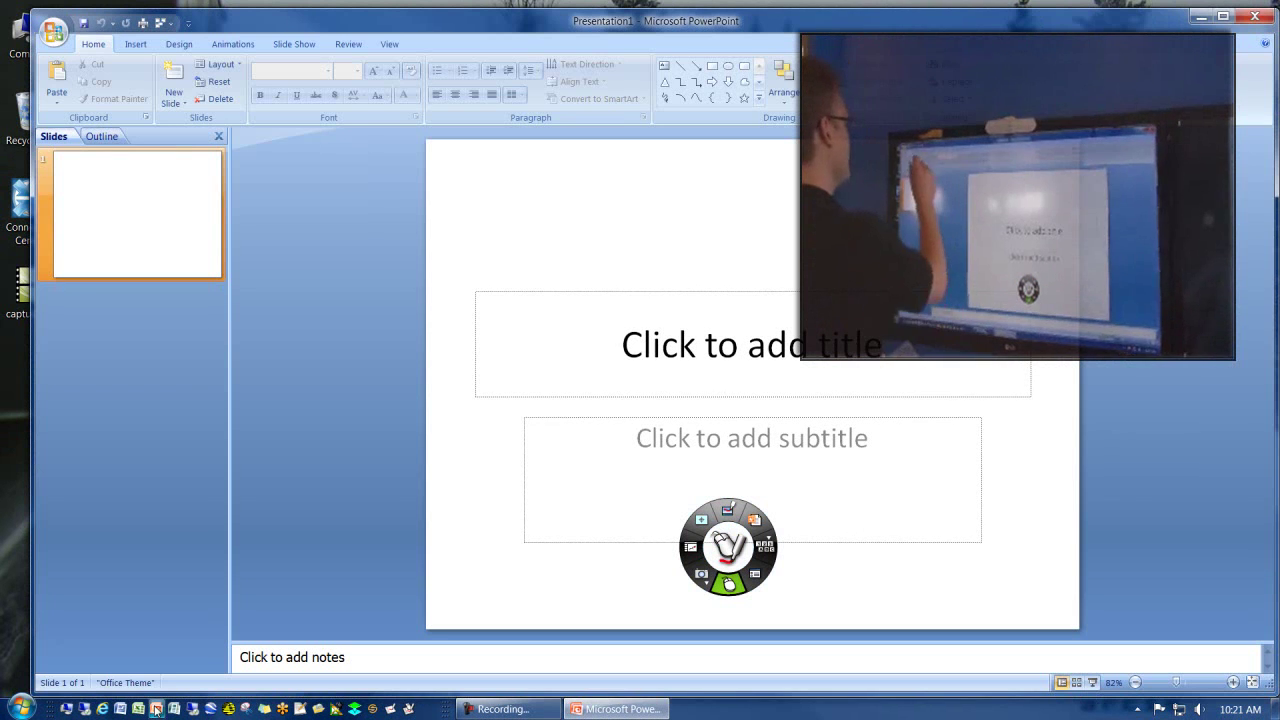
{"action": "left_click", "coordinate": [181, 45]}
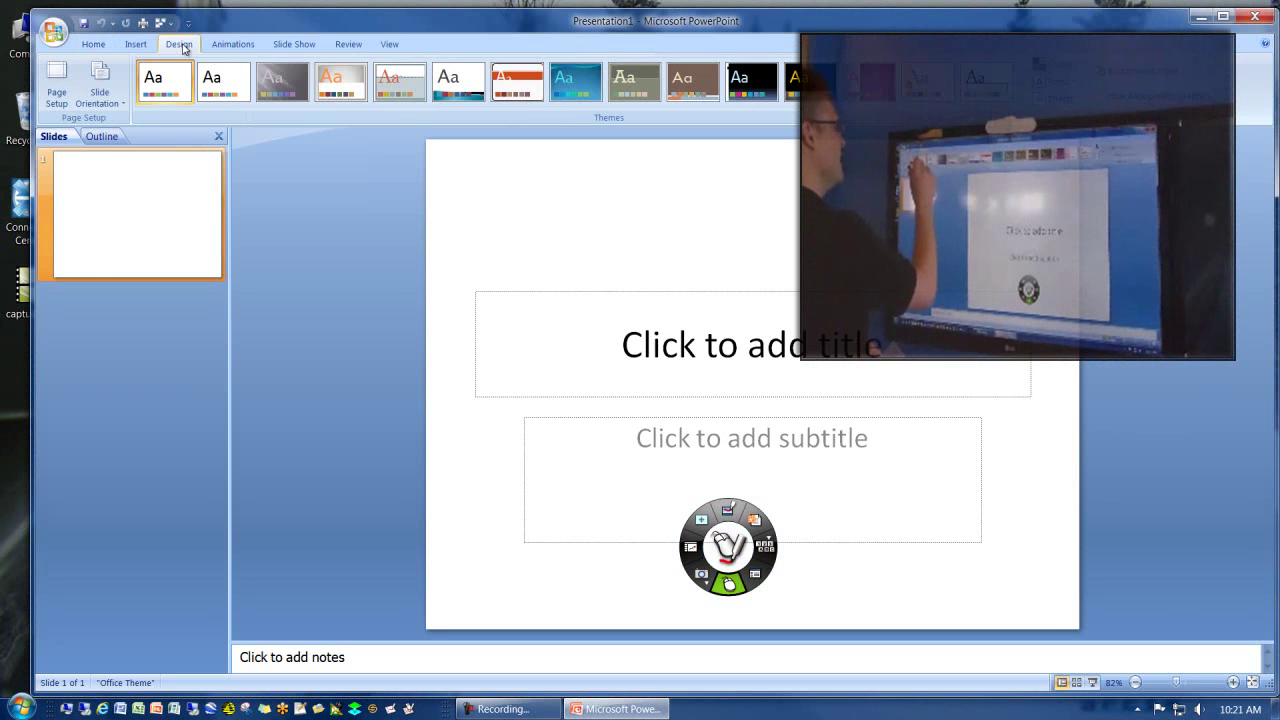
{"action": "left_click", "coordinate": [284, 88]}
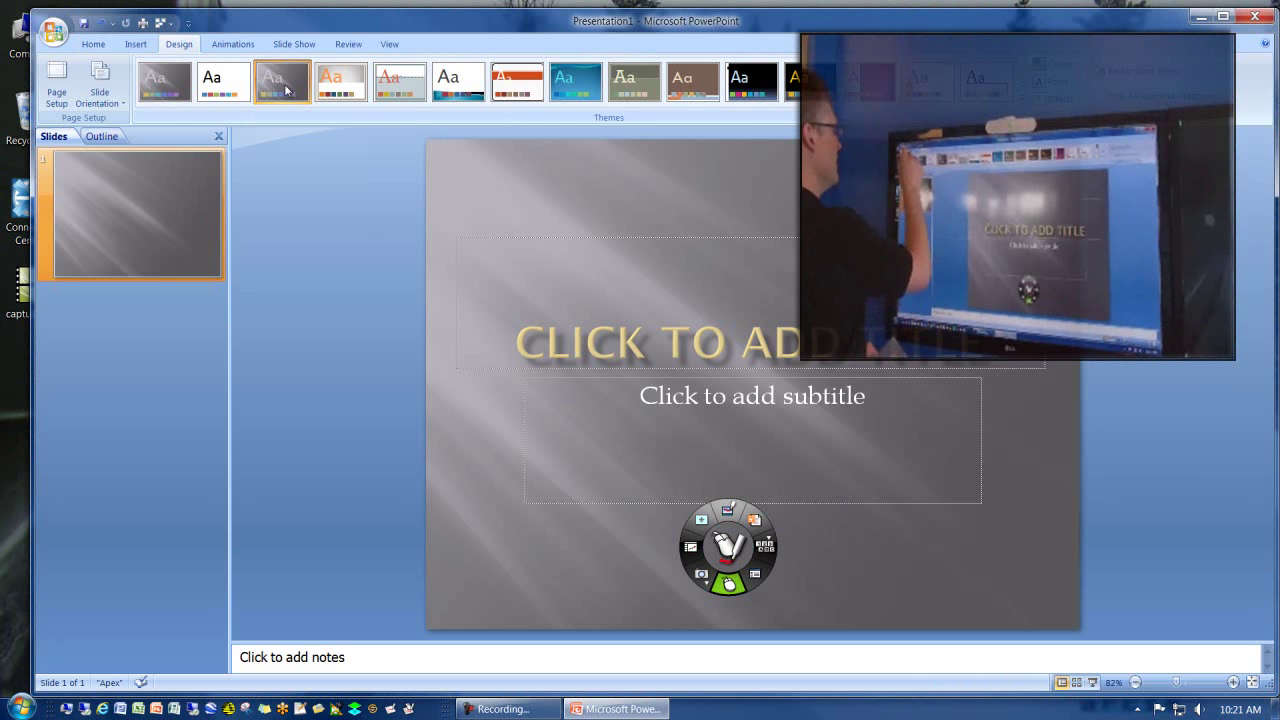
Step: Add a Two Content second slide titled 'k.iy,kgjjkg'
{"action": "left_click", "coordinate": [94, 46]}
{"action": "left_click", "coordinate": [181, 104]}
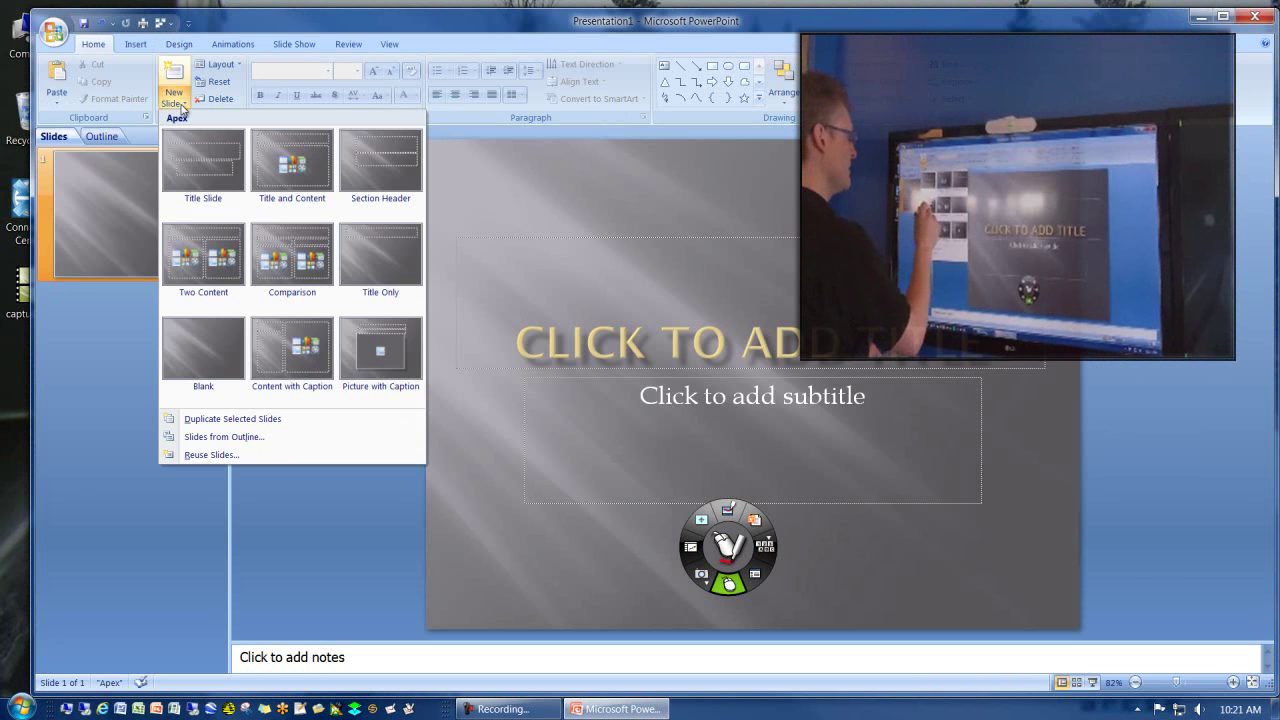
{"action": "left_click", "coordinate": [216, 258]}
{"action": "left_click", "coordinate": [646, 201]}
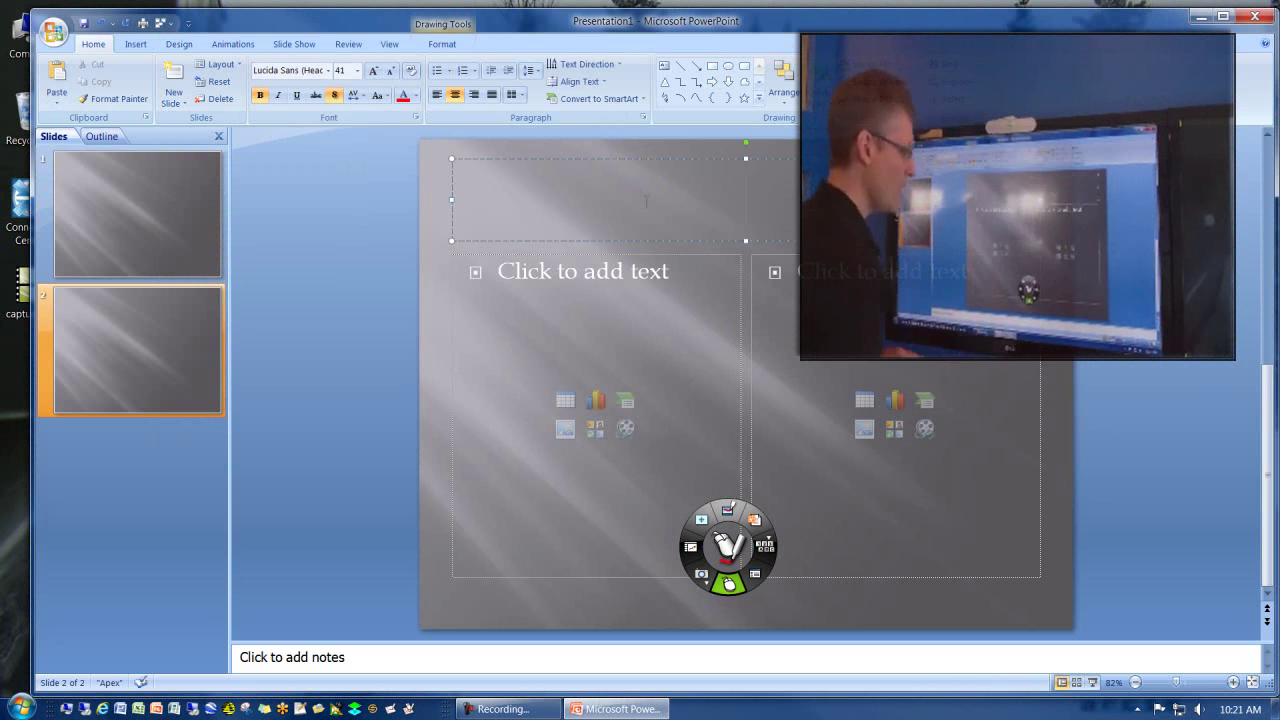
{"action": "type", "text": "k.iy,kgjjkg"}
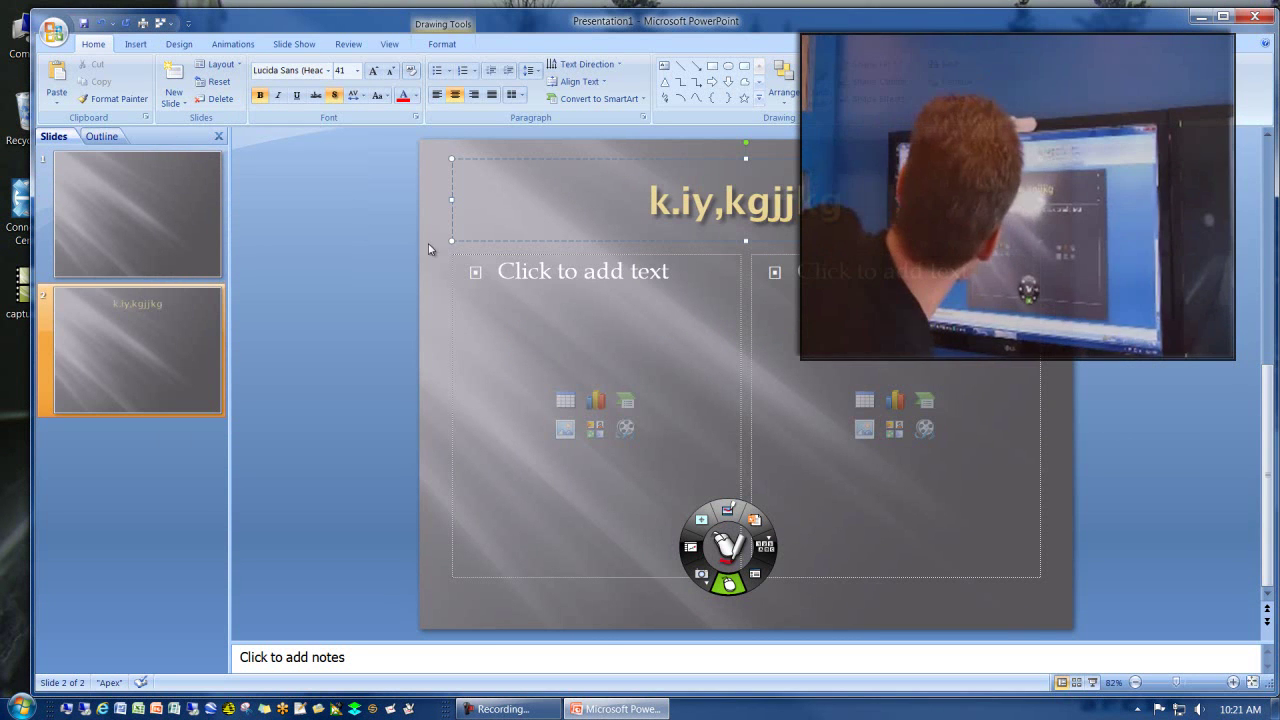
Step: Title the first slide 'PAGE 1'
{"action": "left_click", "coordinate": [137, 213]}
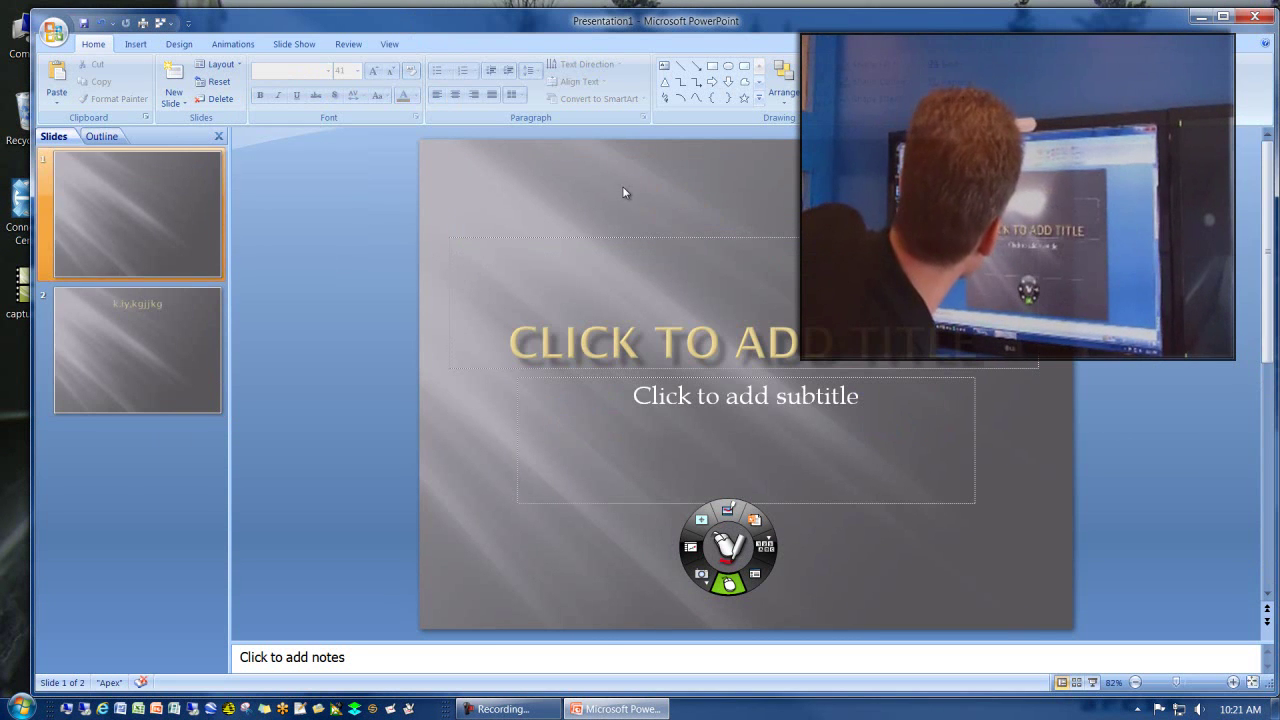
{"action": "left_click", "coordinate": [688, 355]}
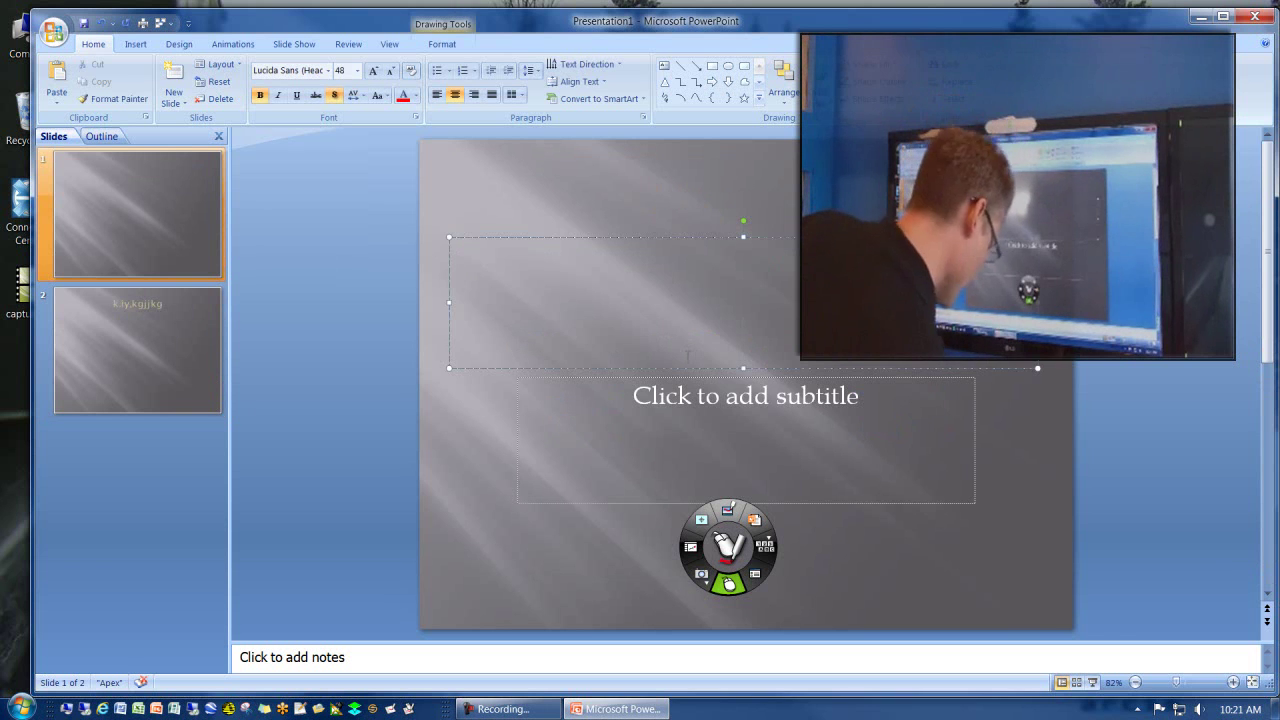
{"action": "type", "text": "PAGE"}
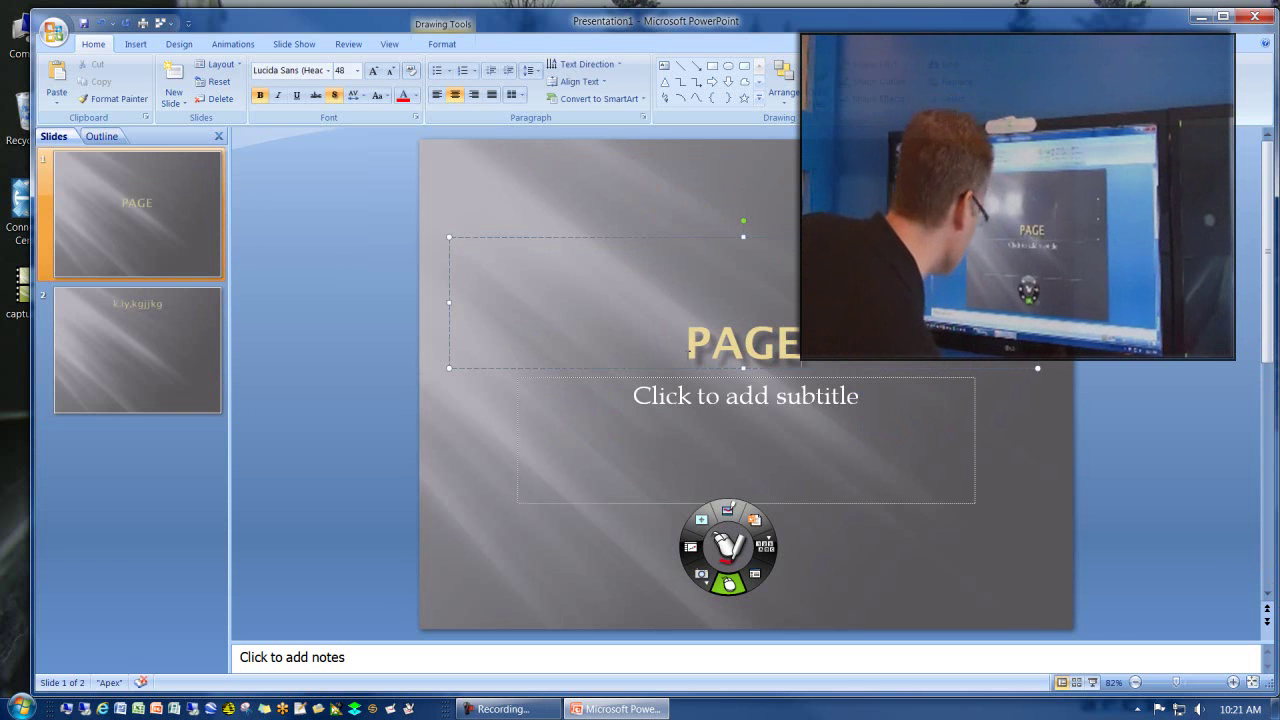
{"action": "type", "text": " 1"}
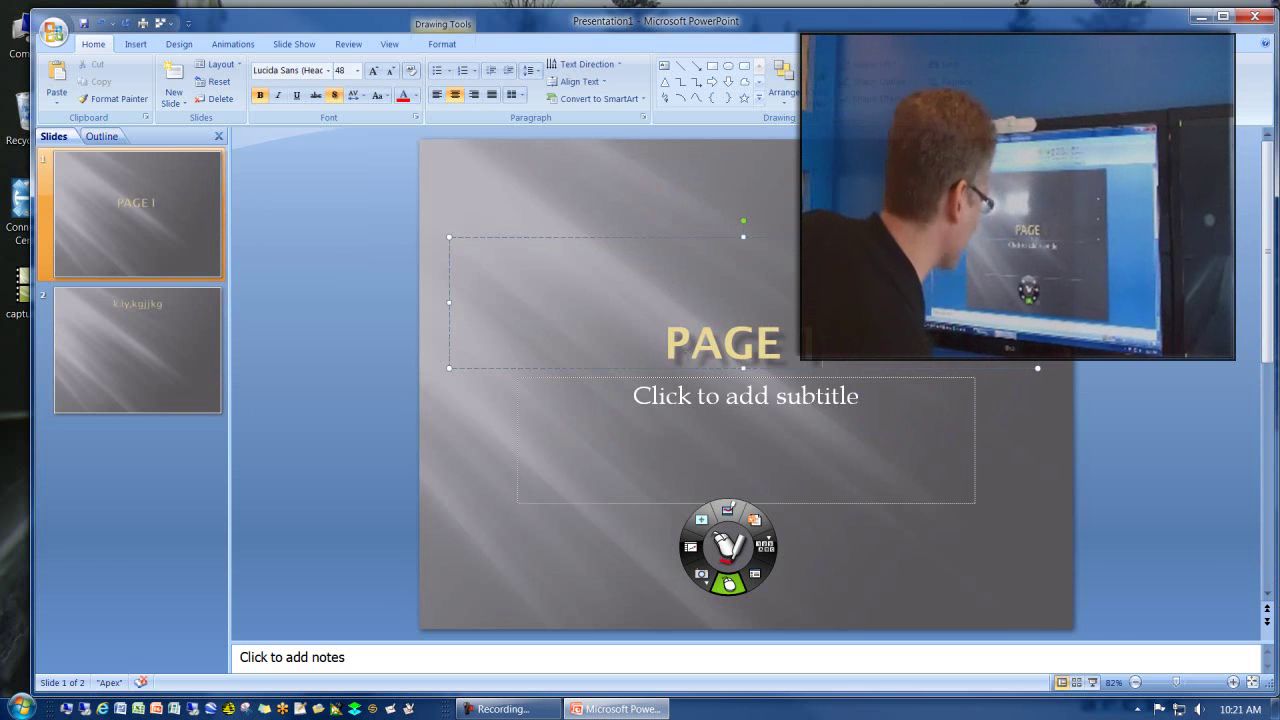
Step: Add a third slide titled '333333333' and return to slide 1
{"action": "left_click", "coordinate": [78, 320]}
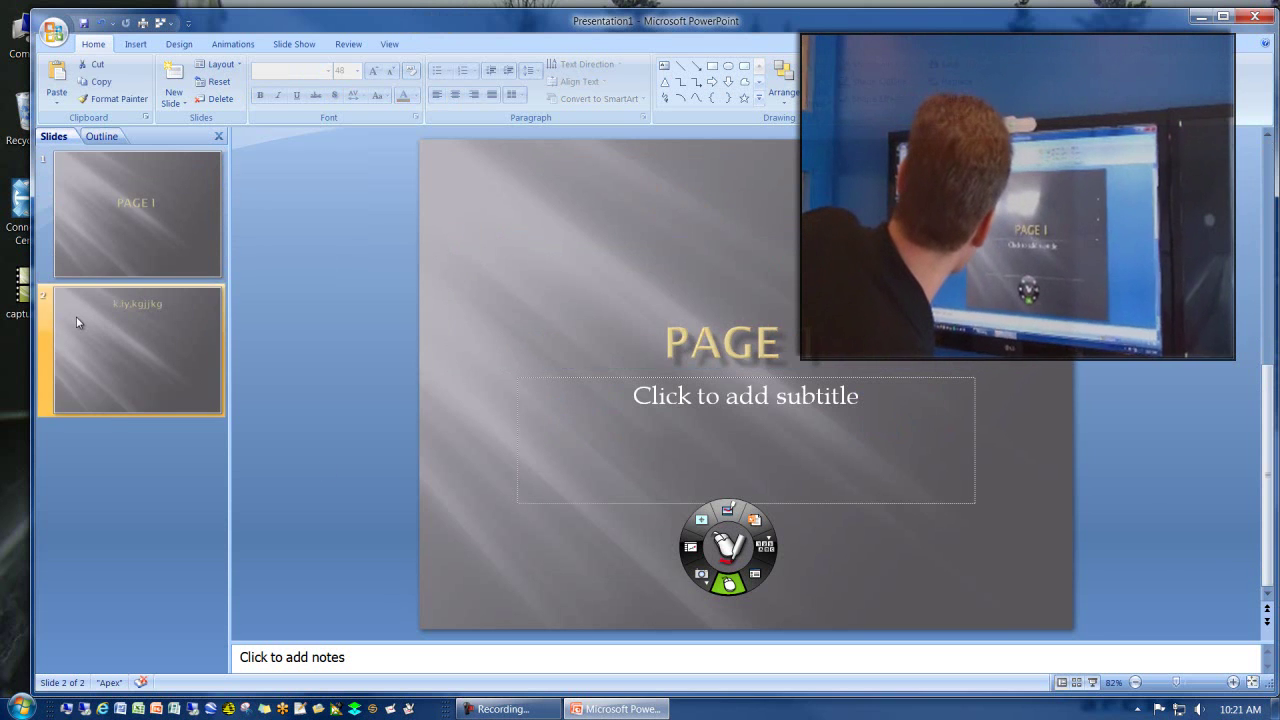
{"action": "right_click", "coordinate": [116, 443]}
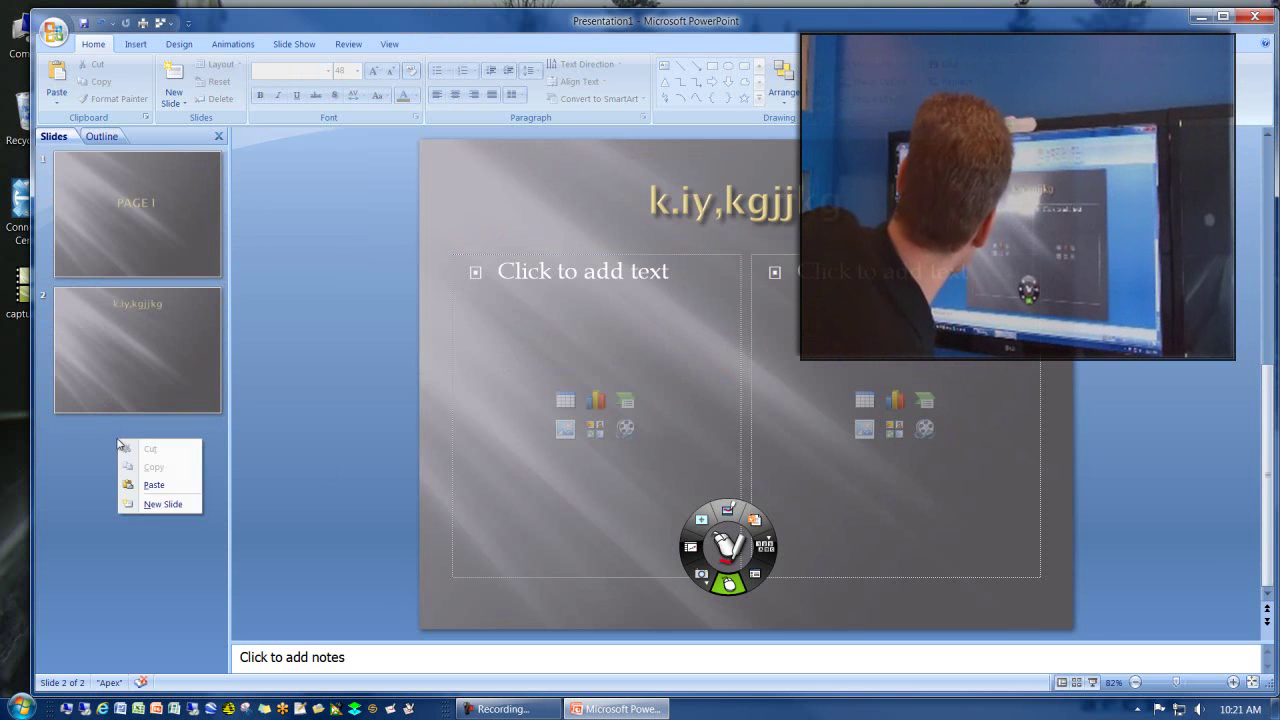
{"action": "left_click", "coordinate": [159, 506]}
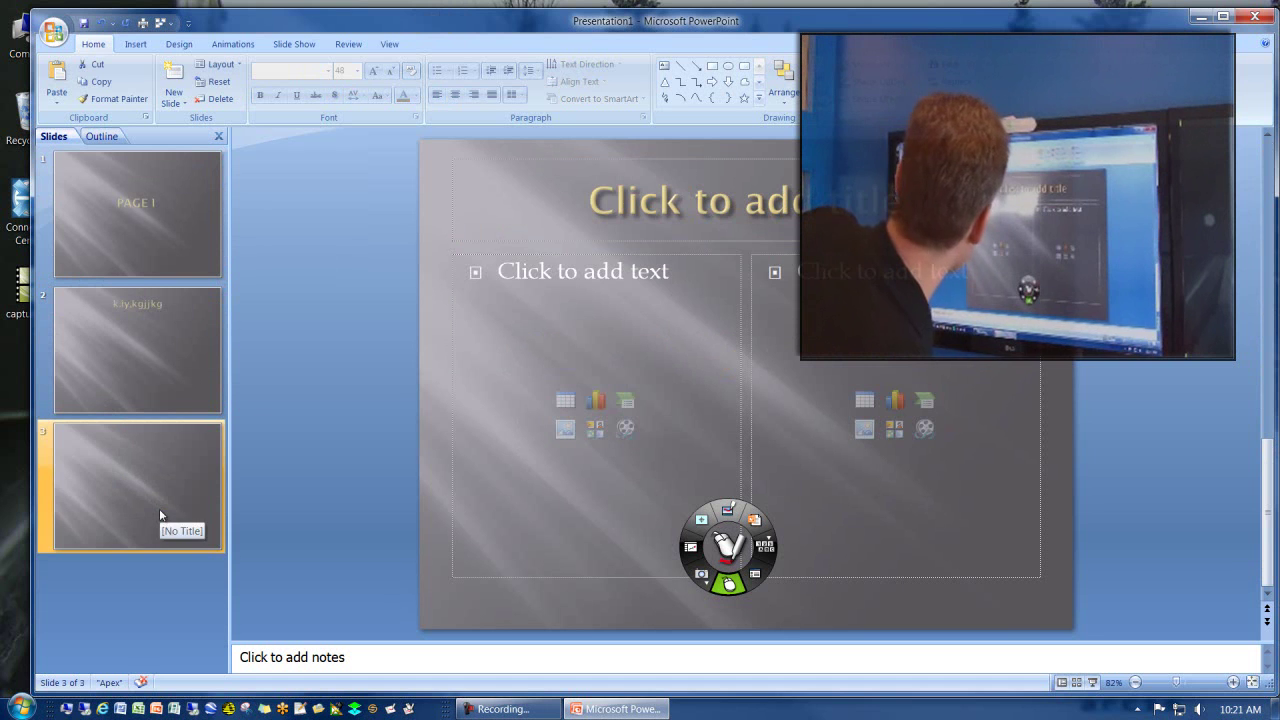
{"action": "left_click", "coordinate": [757, 197]}
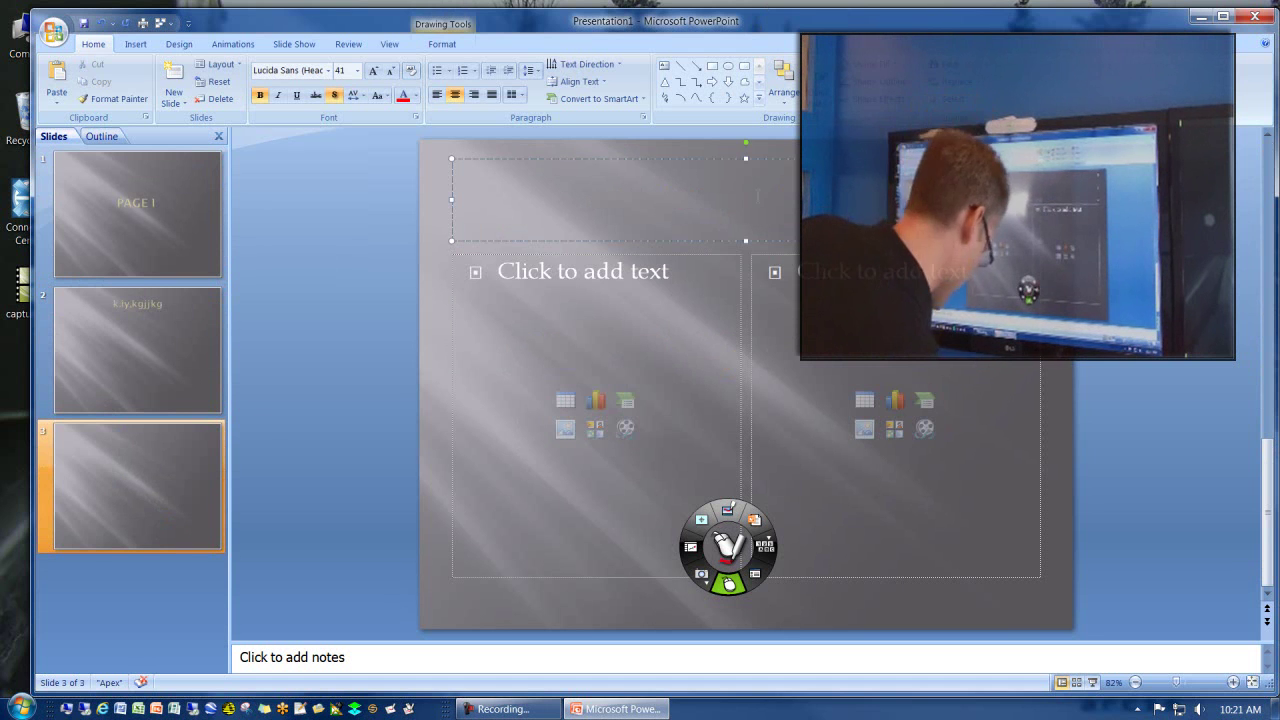
{"action": "type", "text": "333333333"}
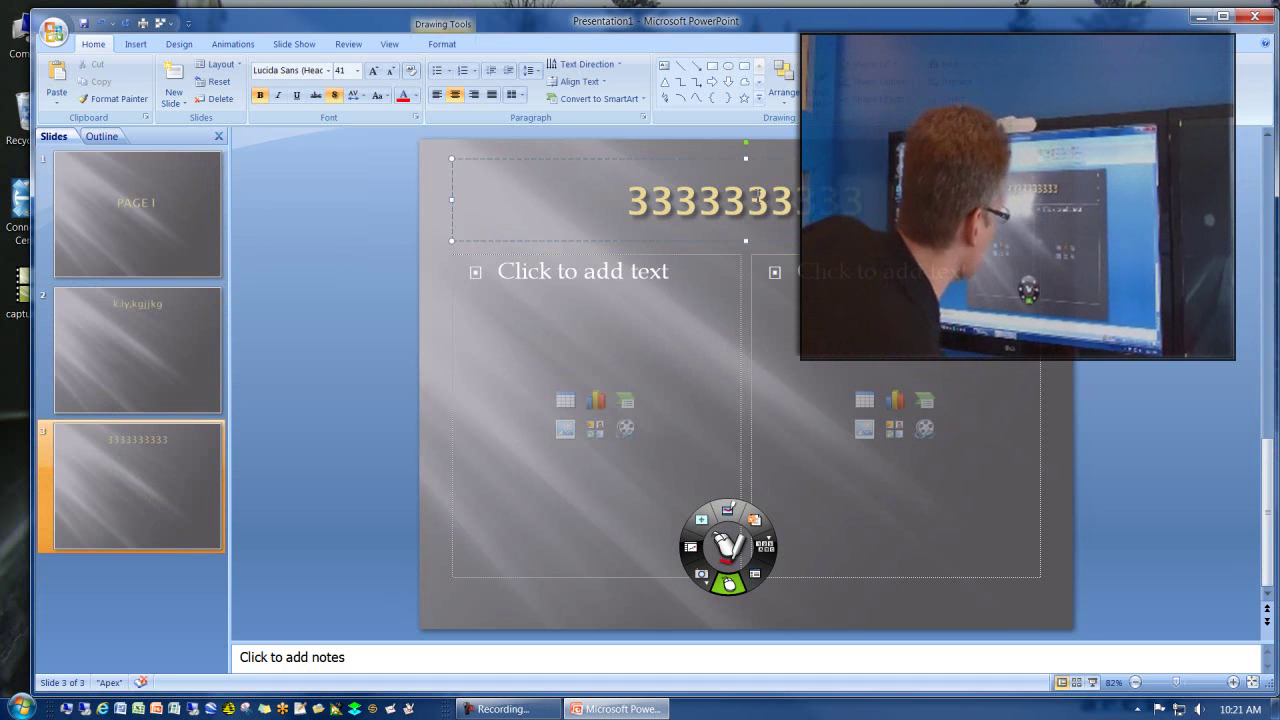
{"action": "left_click", "coordinate": [498, 271]}
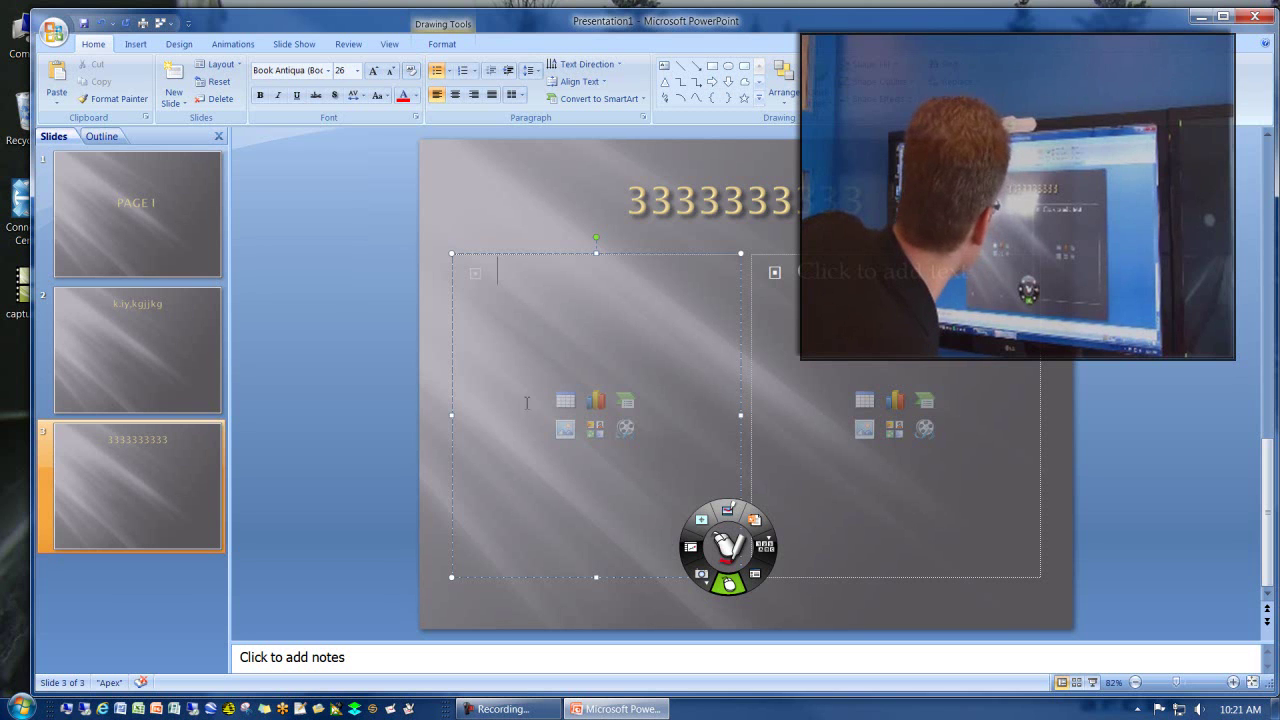
{"action": "left_click", "coordinate": [192, 249]}
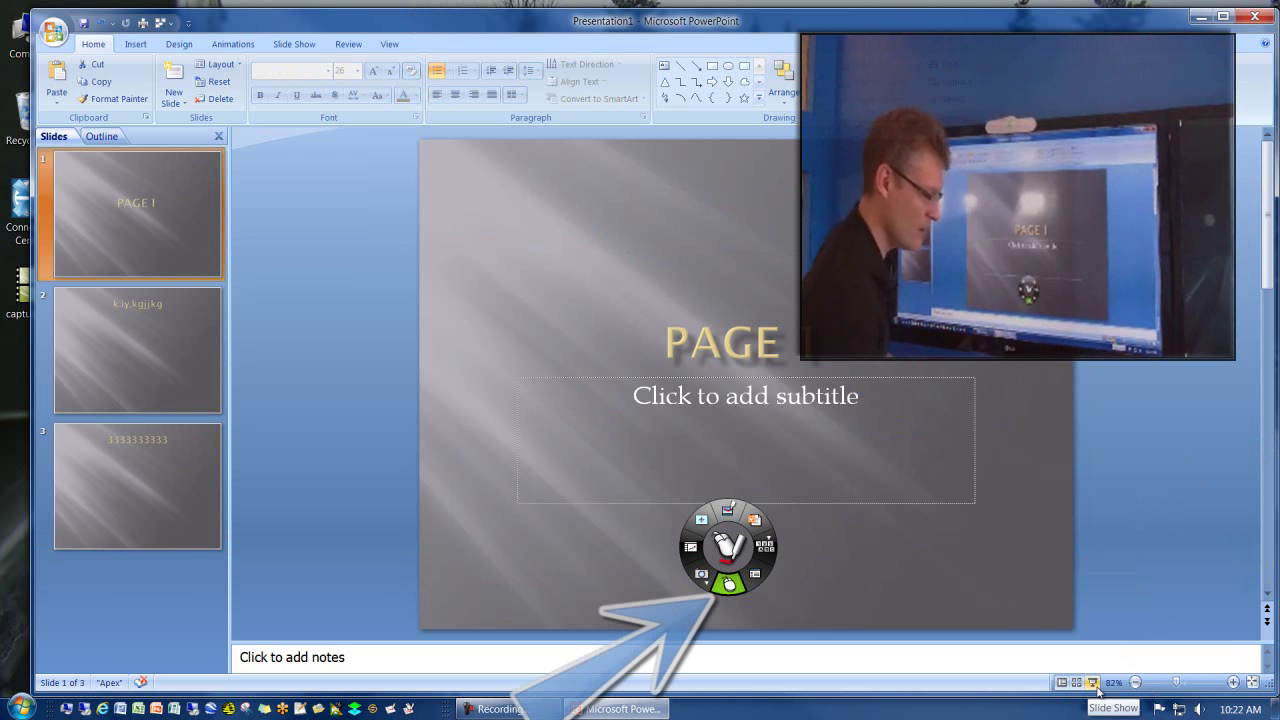
Step: Run the slide show, underline PAGE 1 in purple ink, and advance to the end
{"action": "left_click", "coordinate": [1093, 683]}
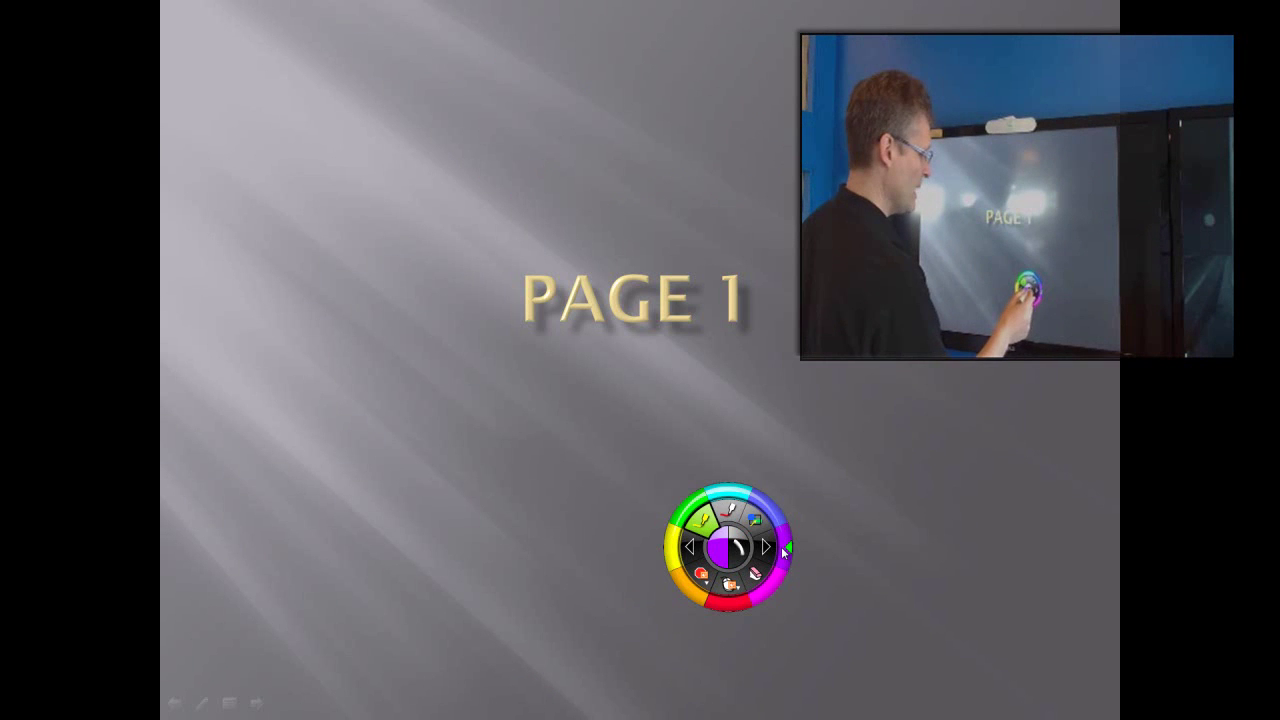
{"action": "mouse_move", "coordinate": [662, 342]}
{"action": "left_mouse_down"}
{"action": "mouse_move", "coordinate": [751, 352]}
{"action": "mouse_move", "coordinate": [783, 405]}
{"action": "mouse_move", "coordinate": [418, 465]}
{"action": "left_mouse_up"}
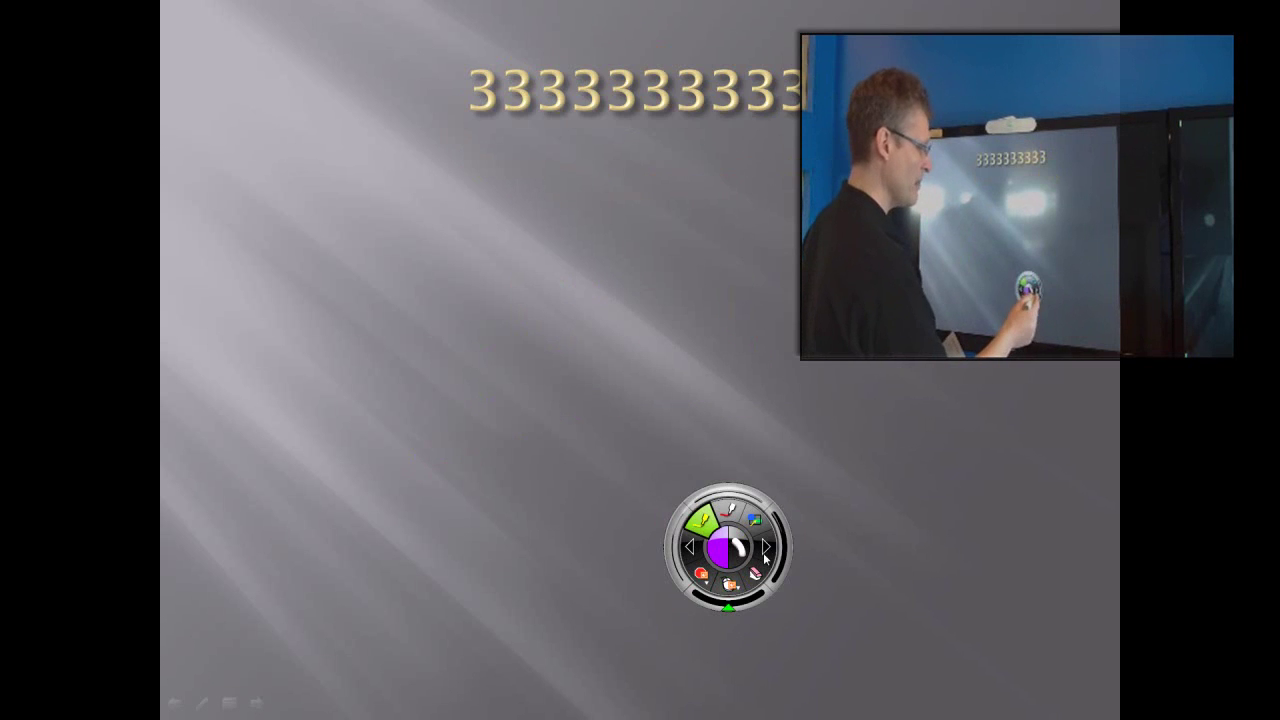
{"action": "left_click", "coordinate": [766, 549]}
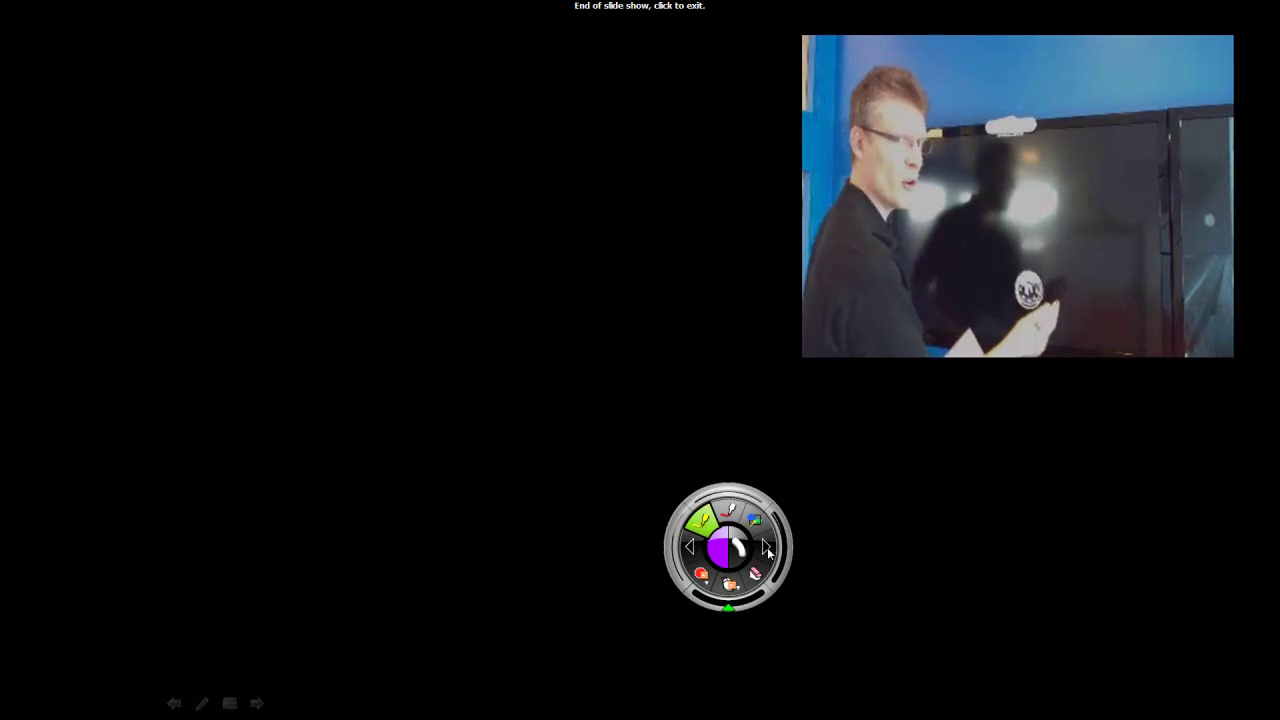
Step: Exit the show and review each slide's kept purple and yellow ink, ending on slide 1
{"action": "left_click", "coordinate": [767, 549]}
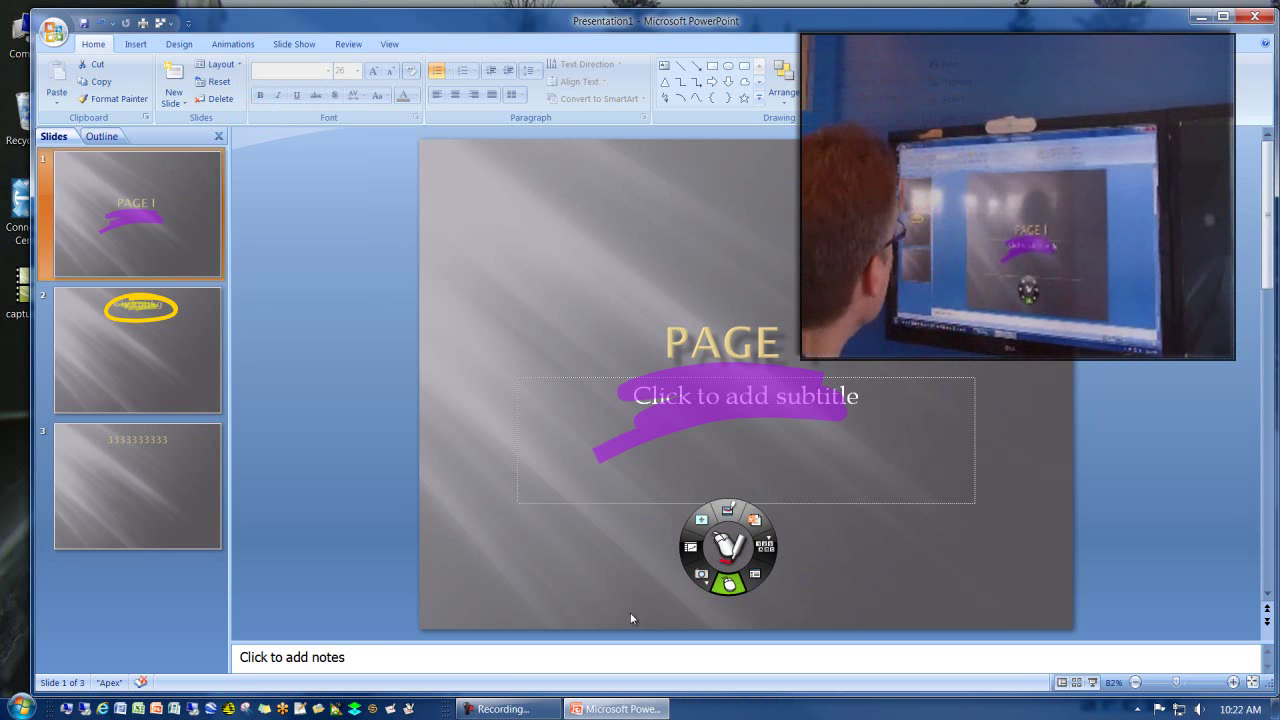
{"action": "left_click", "coordinate": [121, 318]}
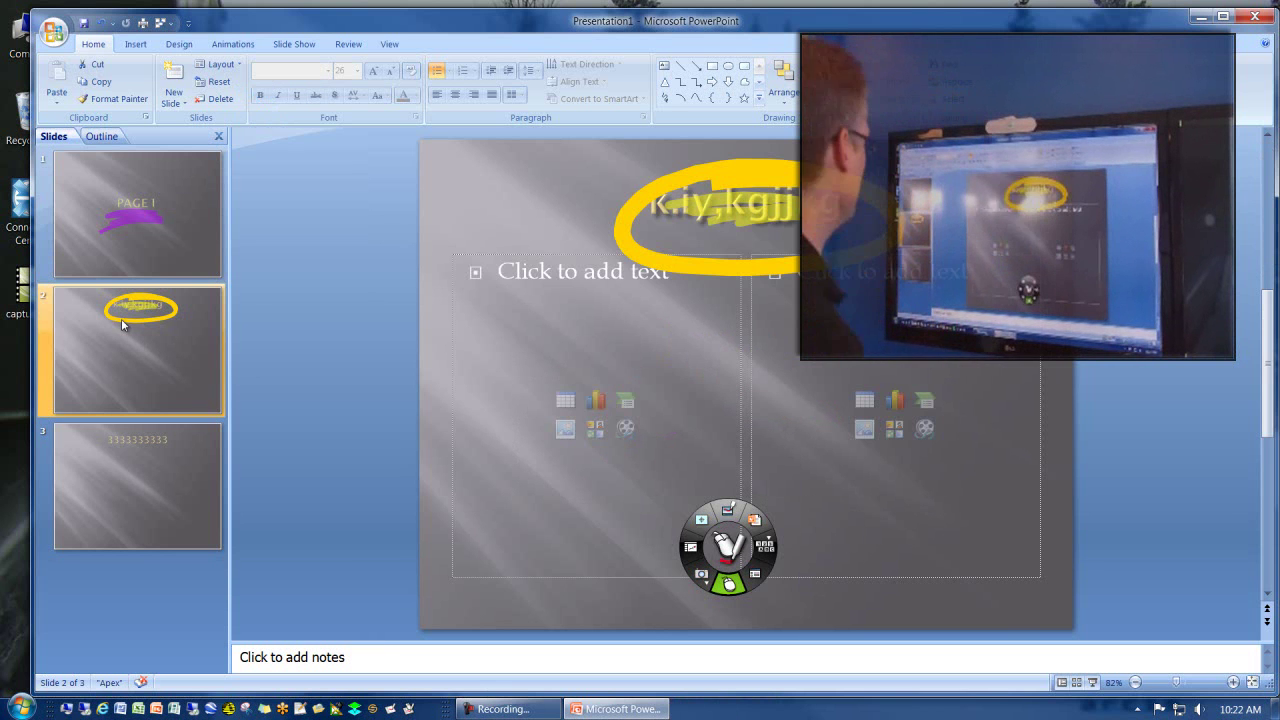
{"action": "left_click", "coordinate": [148, 461]}
{"action": "left_click", "coordinate": [144, 237]}
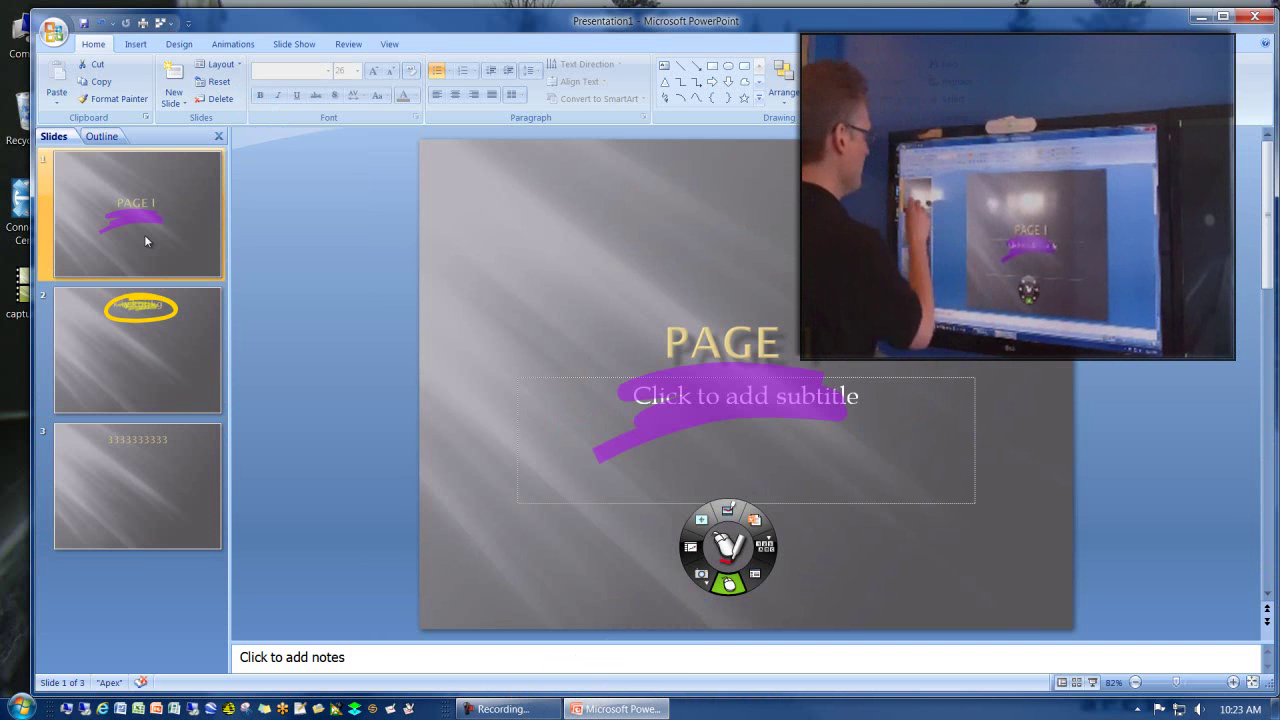
{"action": "left_click", "coordinate": [148, 331]}
{"action": "left_click", "coordinate": [155, 480]}
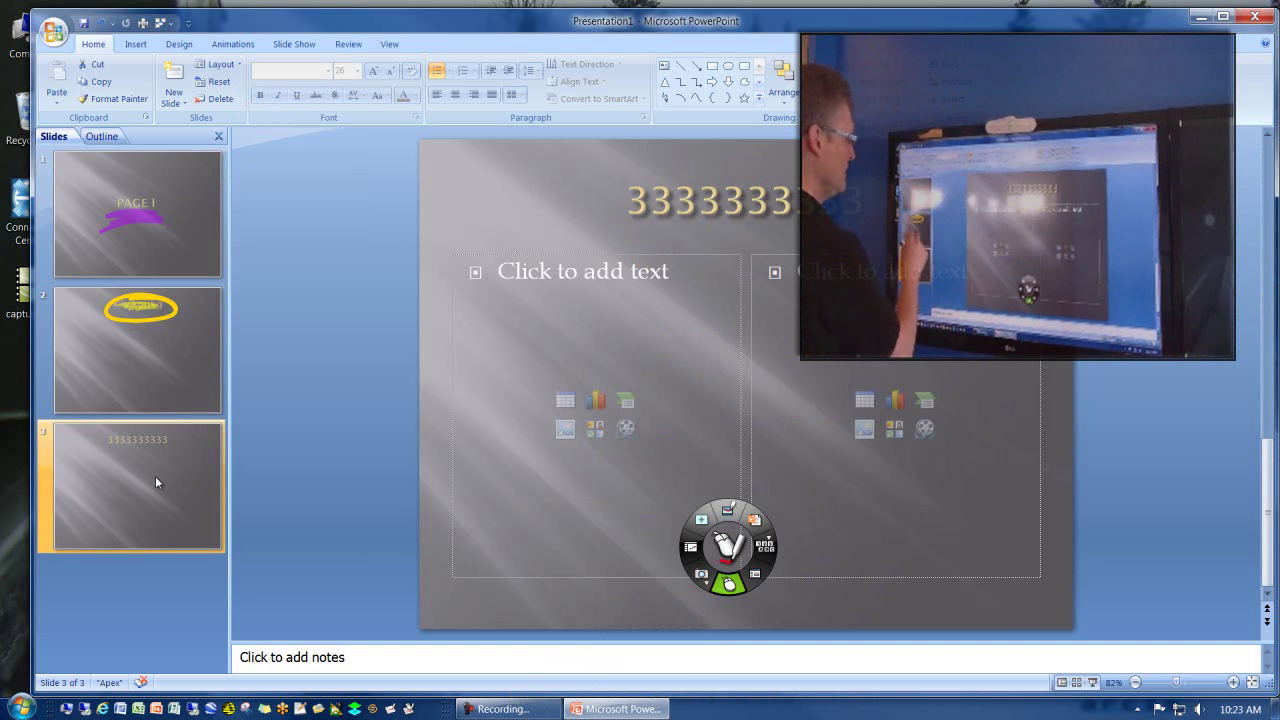
{"action": "left_click", "coordinate": [142, 364]}
{"action": "left_click", "coordinate": [138, 233]}
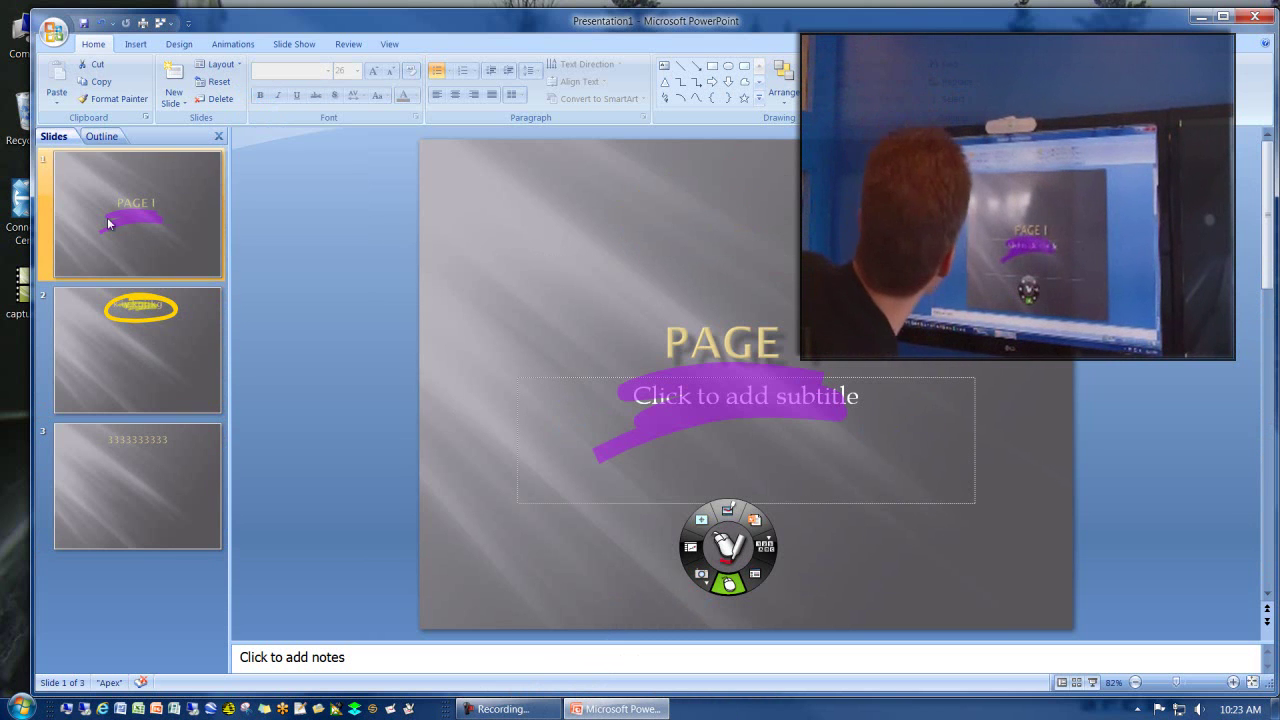
Step: Save the deck to the desktop as Page 1.pptx, close it, and reopen it
{"action": "left_click", "coordinate": [53, 32]}
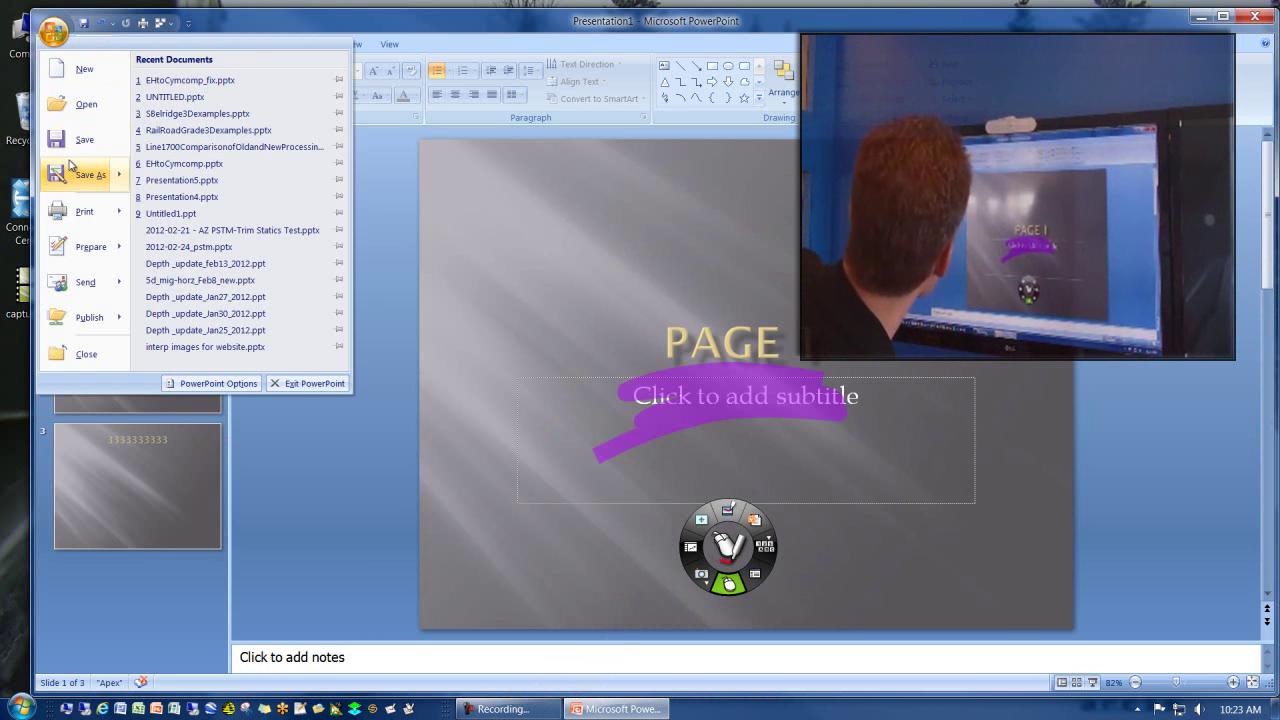
{"action": "left_click", "coordinate": [73, 180]}
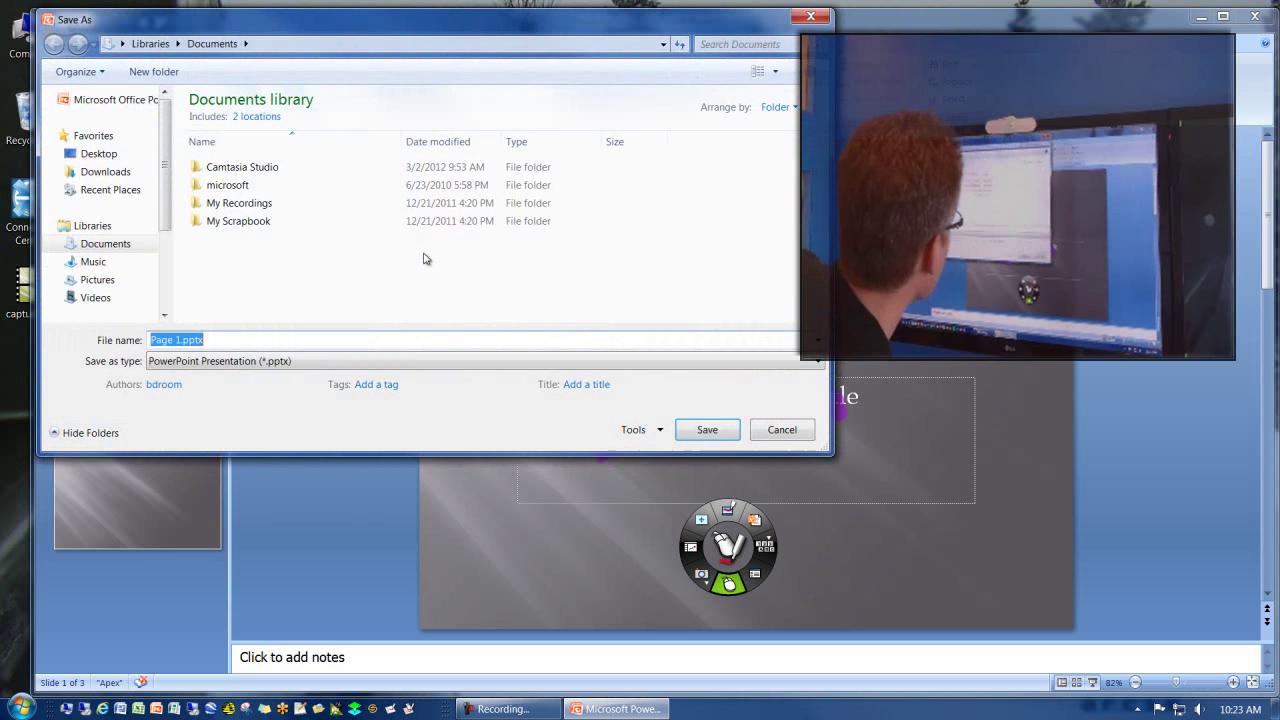
{"action": "left_click", "coordinate": [98, 155]}
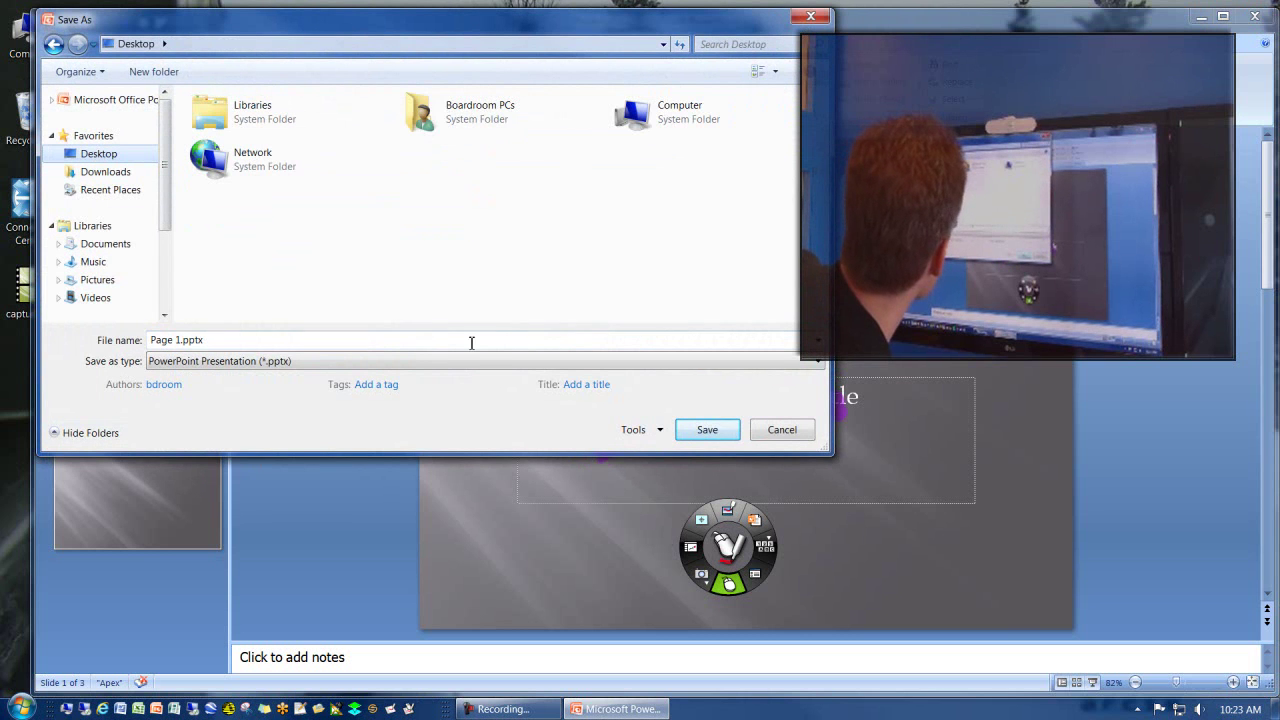
{"action": "left_click", "coordinate": [700, 434]}
{"action": "left_click", "coordinate": [1262, 26]}
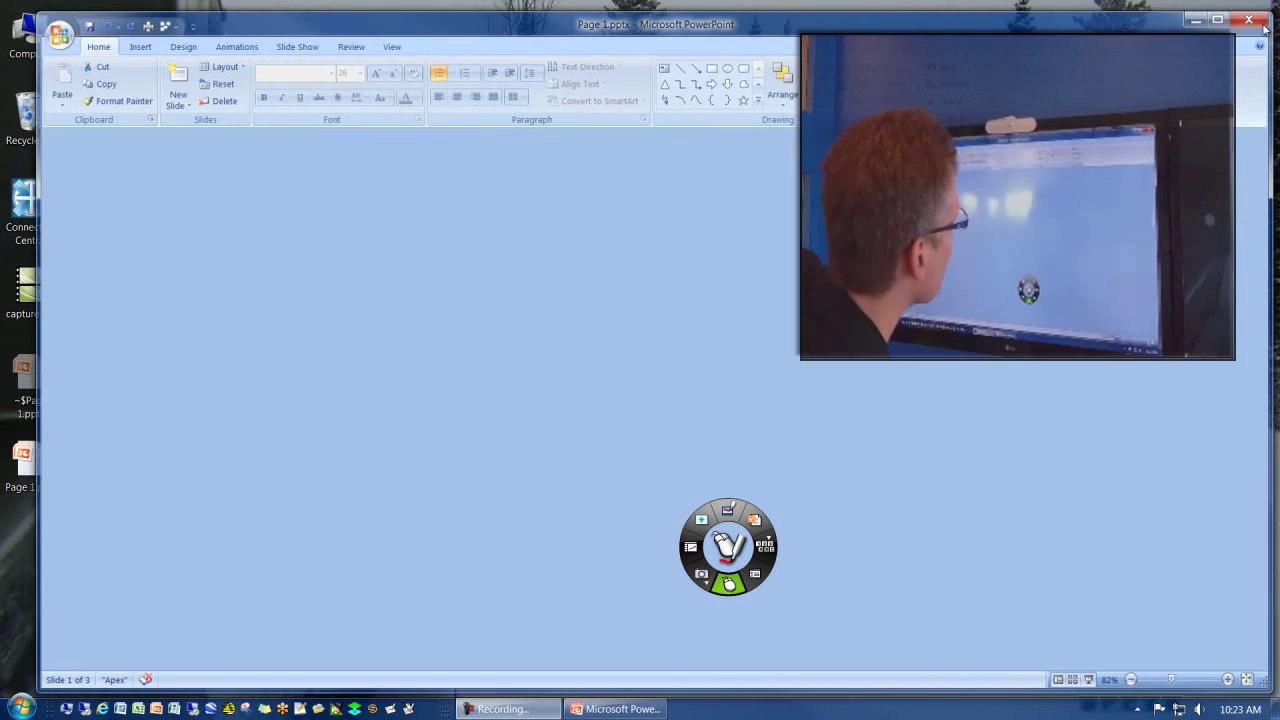
{"action": "double_click", "coordinate": [22, 455]}
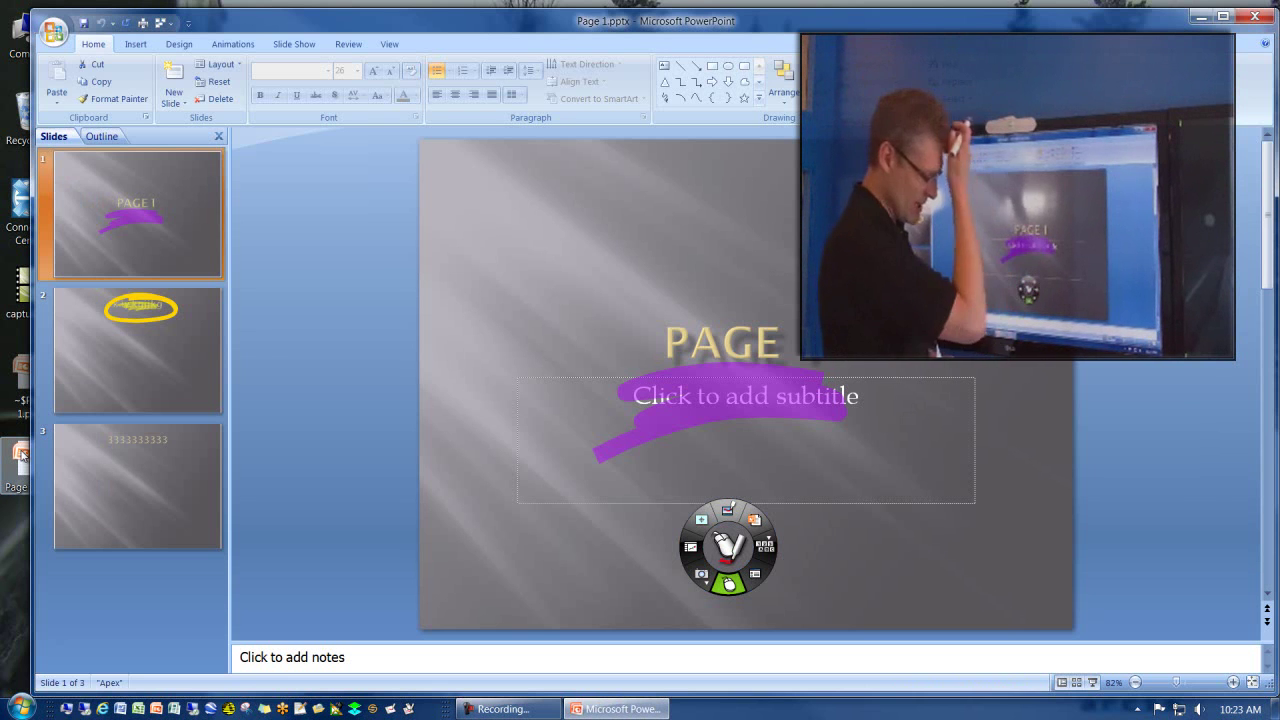
{"action": "left_click", "coordinate": [826, 520]}
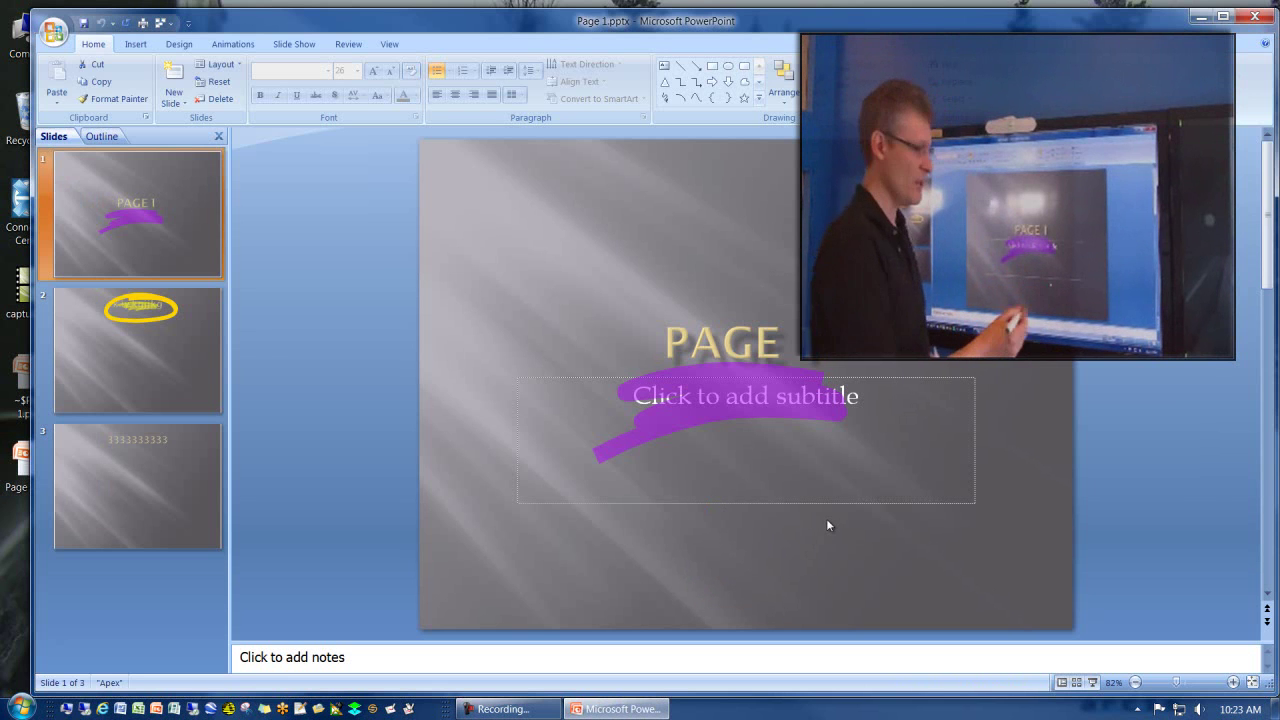
{"action": "left_click", "coordinate": [803, 545]}
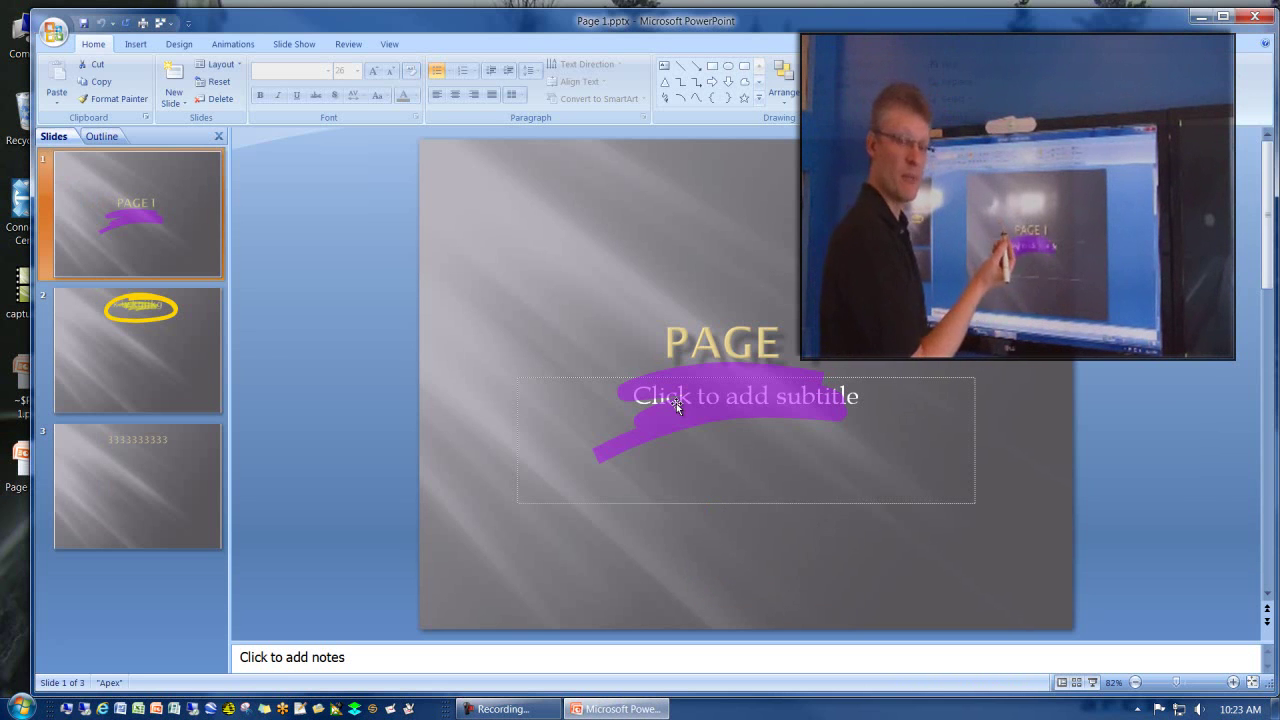
{"action": "left_click", "coordinate": [683, 445]}
{"action": "left_click", "coordinate": [679, 447]}
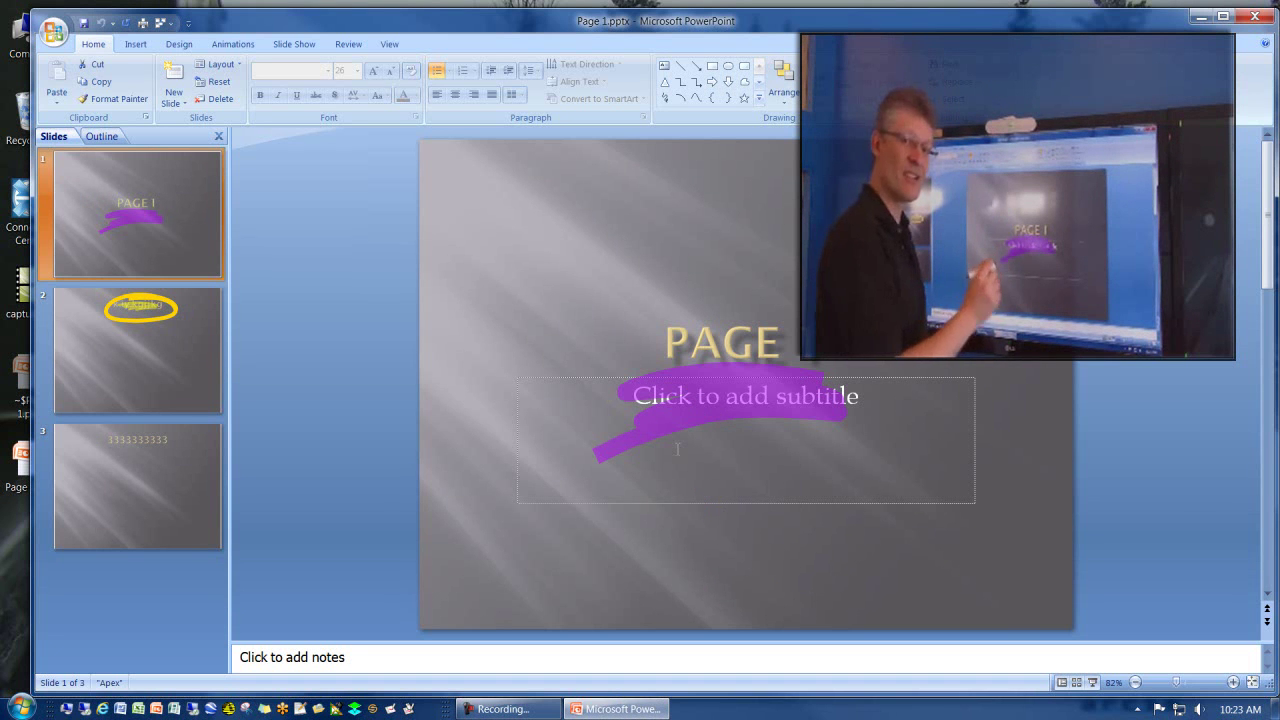